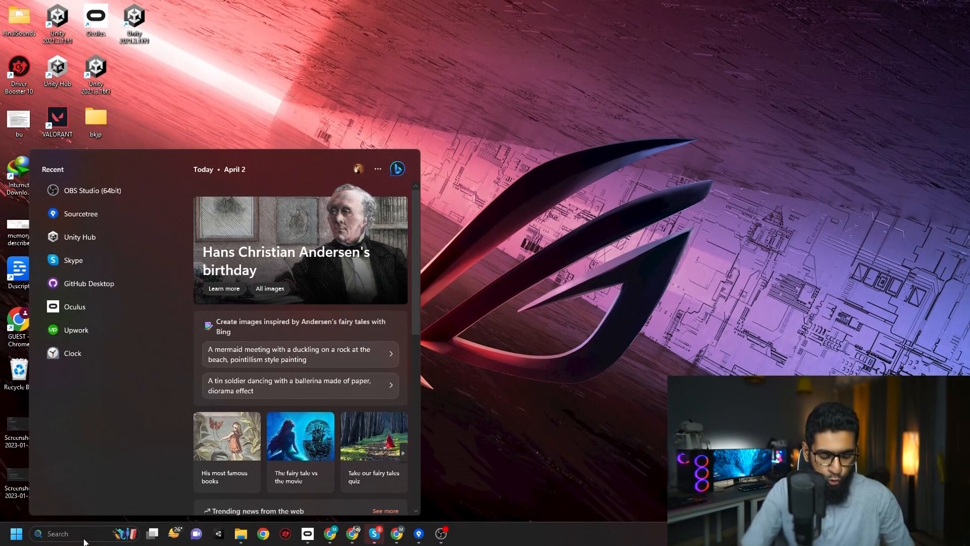
- Open Unity Hub and look through the list of existing projects
type("unit")
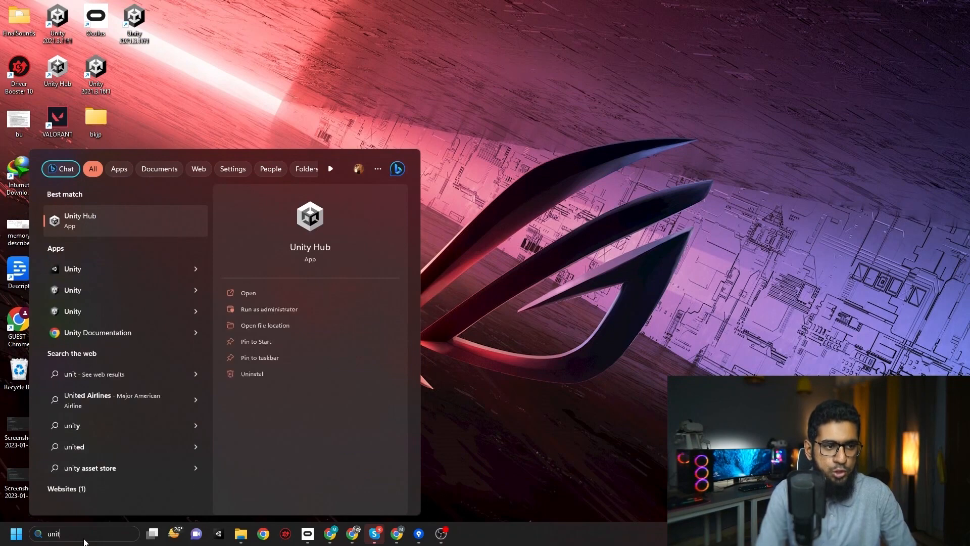
left_click(78, 227)
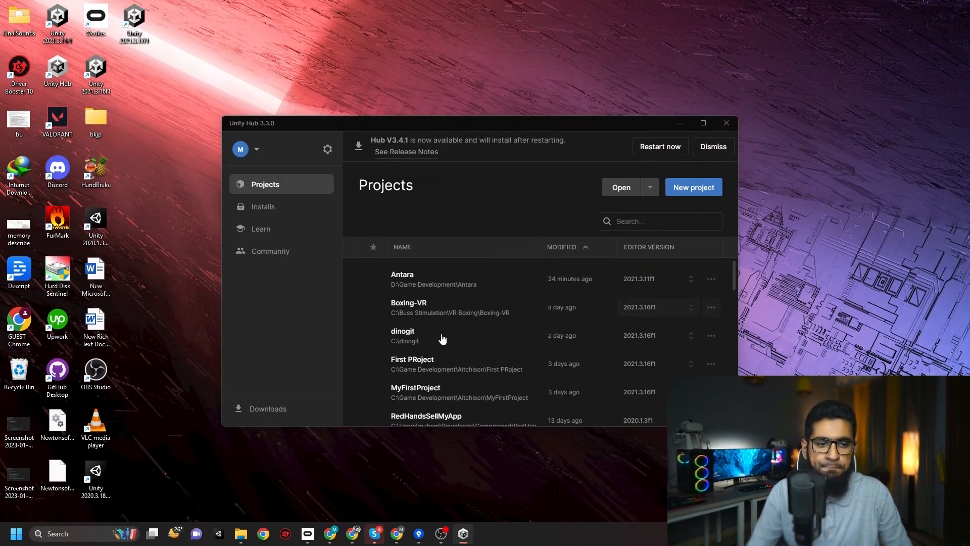
scroll(427, 365, "down", 3)
scroll(429, 366, "up", 3)
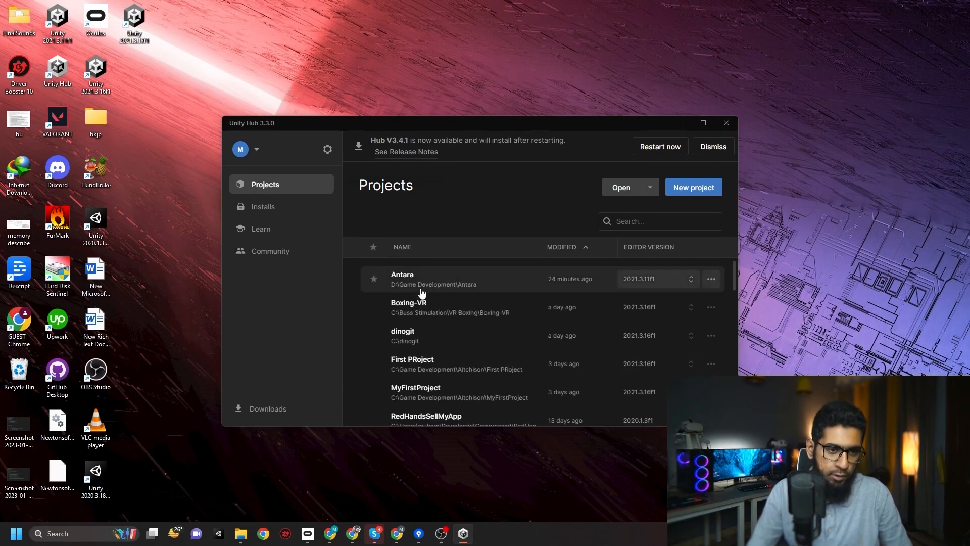
scroll(424, 349, "down", 10)
scroll(422, 379, "up", 10)
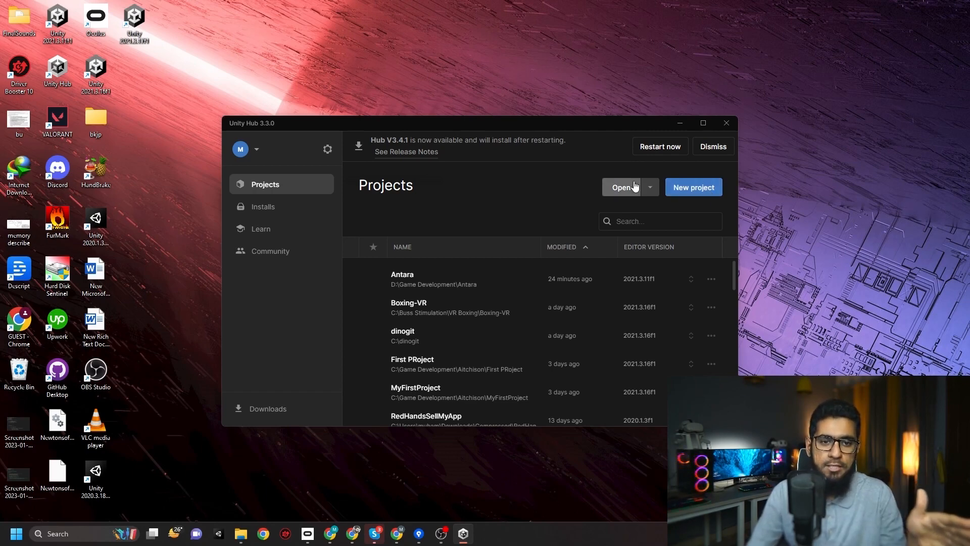
- Start a new project, choose the 3D core template and look through the other available templates
left_click(683, 191)
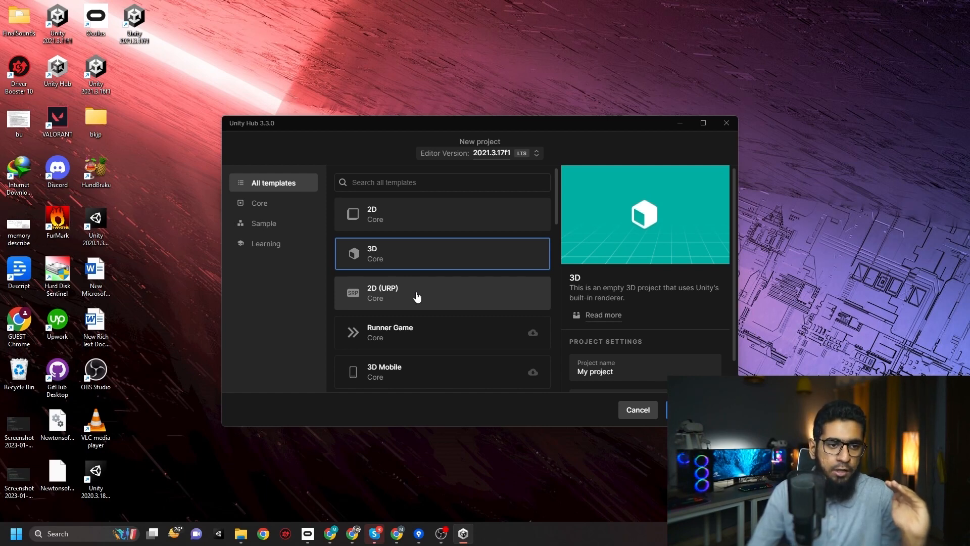
left_click(392, 227)
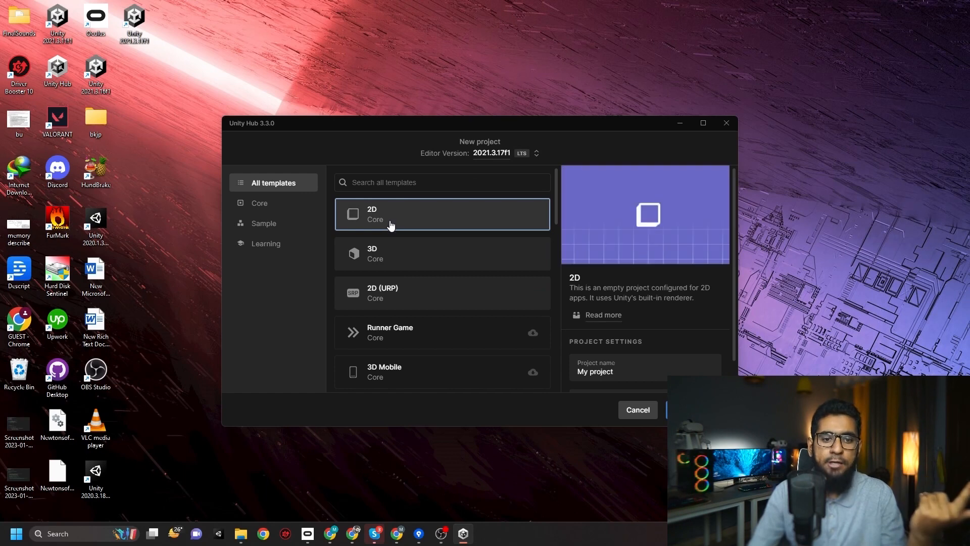
left_click(400, 257)
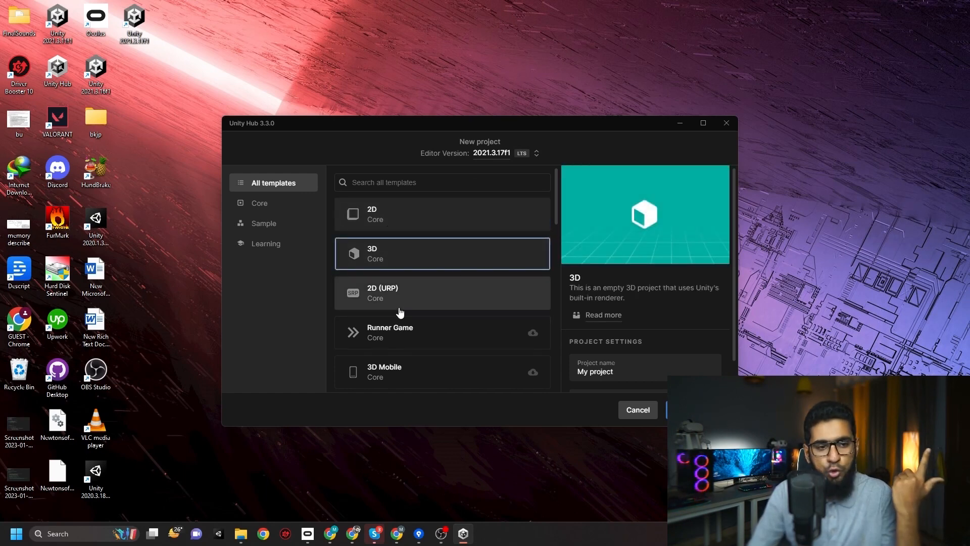
scroll(399, 309, "down", 3)
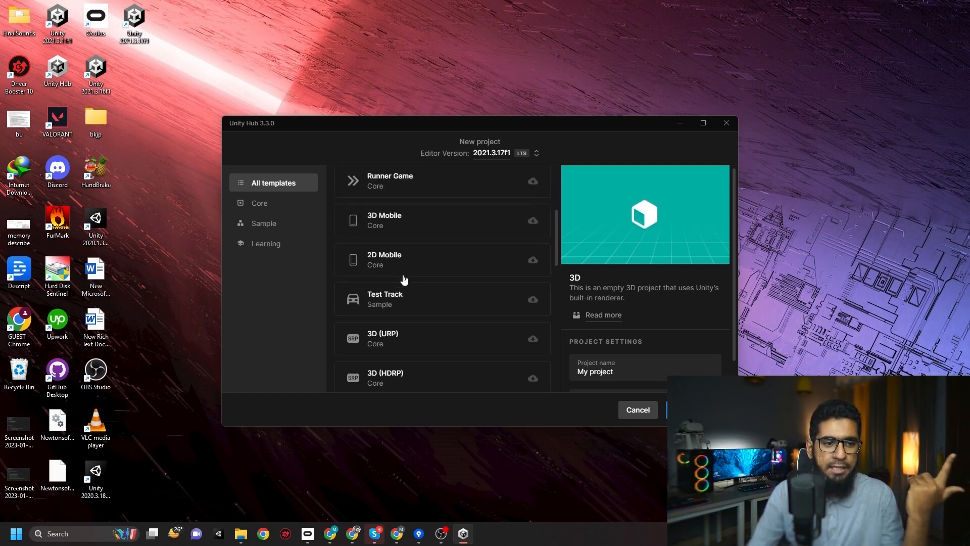
scroll(414, 314, "down", 6)
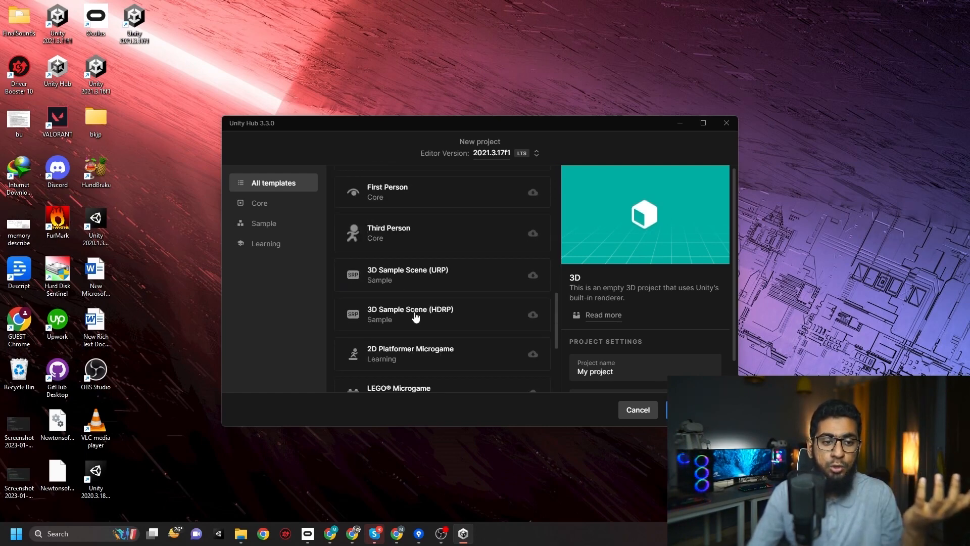
scroll(414, 318, "up", 9)
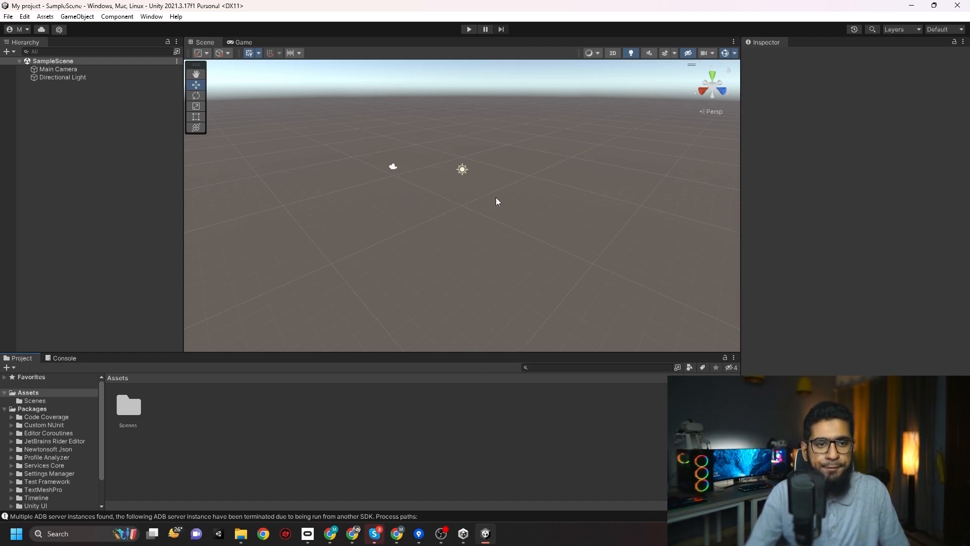
- Look around the sample scene by turning and flying the view toward the camera and light
mouse_move(496, 201)
right_mouse_down()
mouse_move(482, 198)
mouse_move(483, 156)
mouse_move(653, 186)
mouse_move(549, 210)
mouse_move(508, 193)
right_mouse_up()
key("w")
key("s")
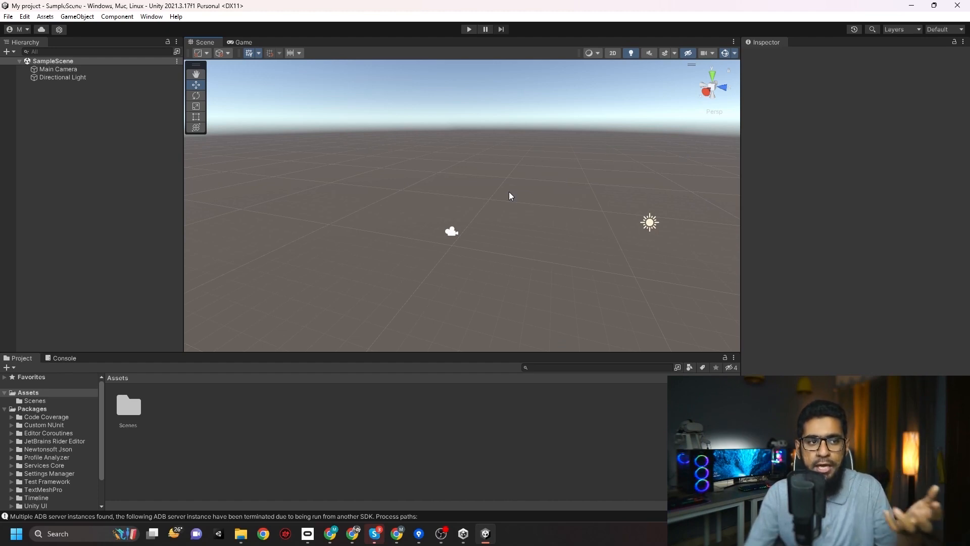
right_click_drag(509, 192, 386, 150)
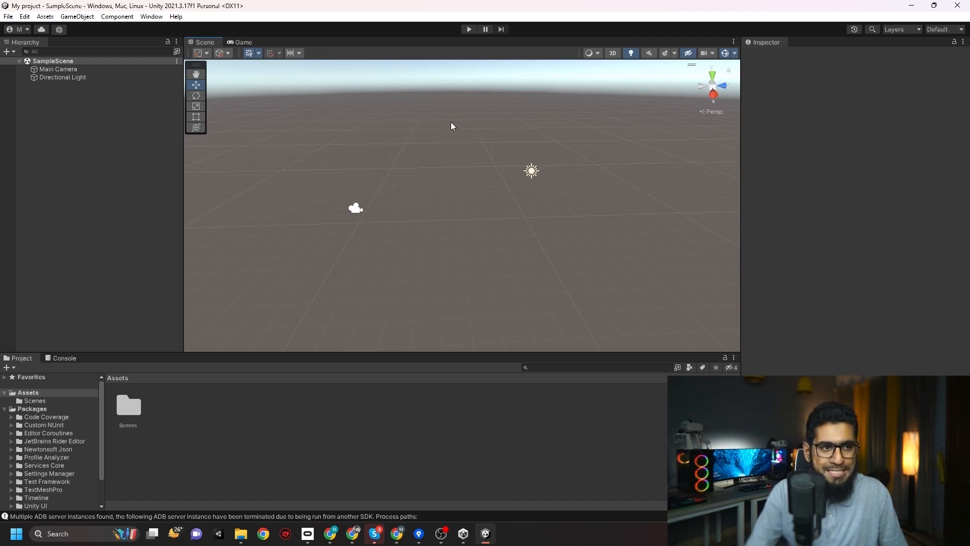
- Identify the Directional Light and Main Camera by selecting each one in the scene and in the hierarchy
left_click(532, 170)
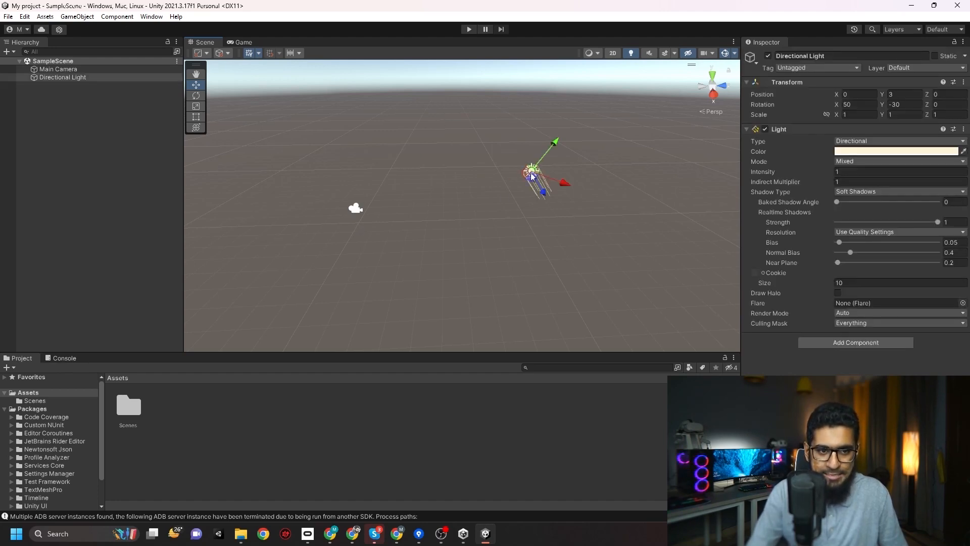
left_click(354, 208)
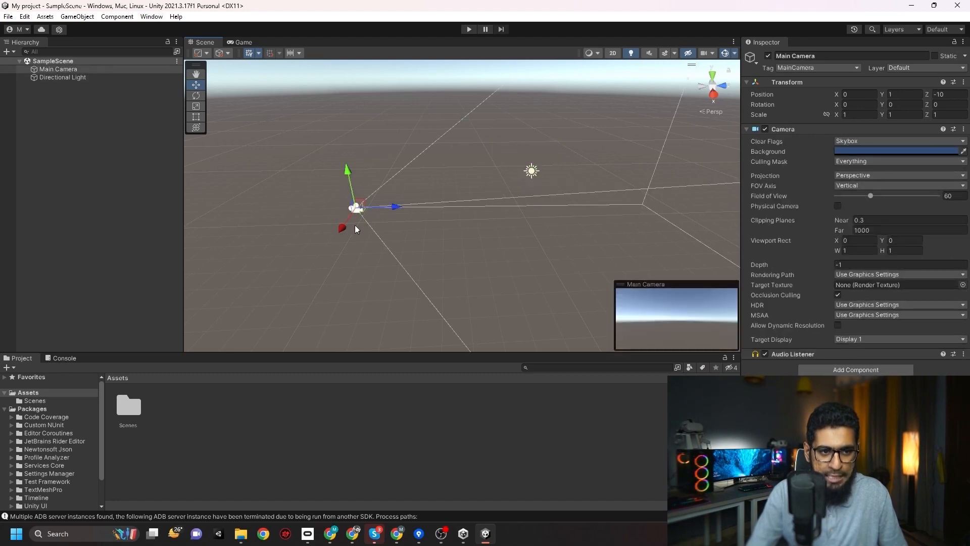
left_click(373, 159)
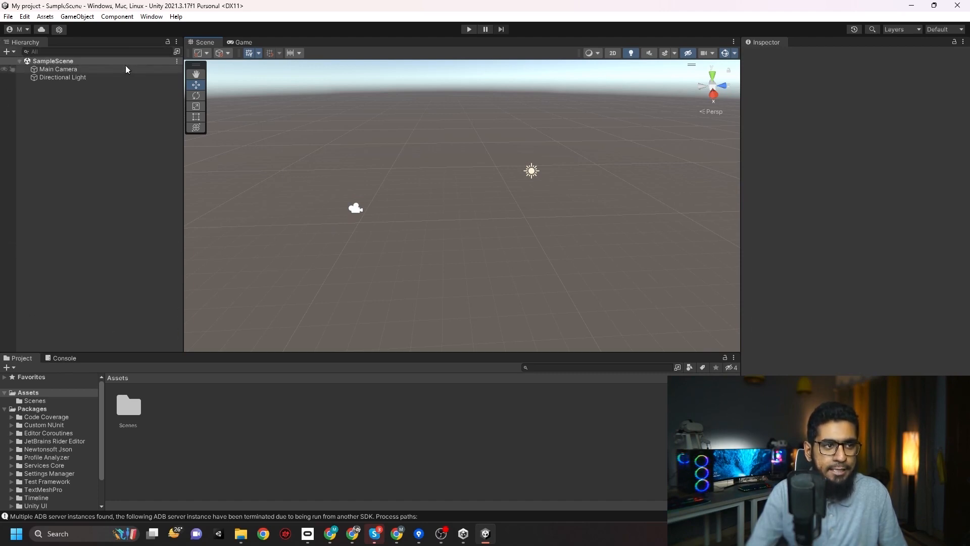
left_click(60, 68)
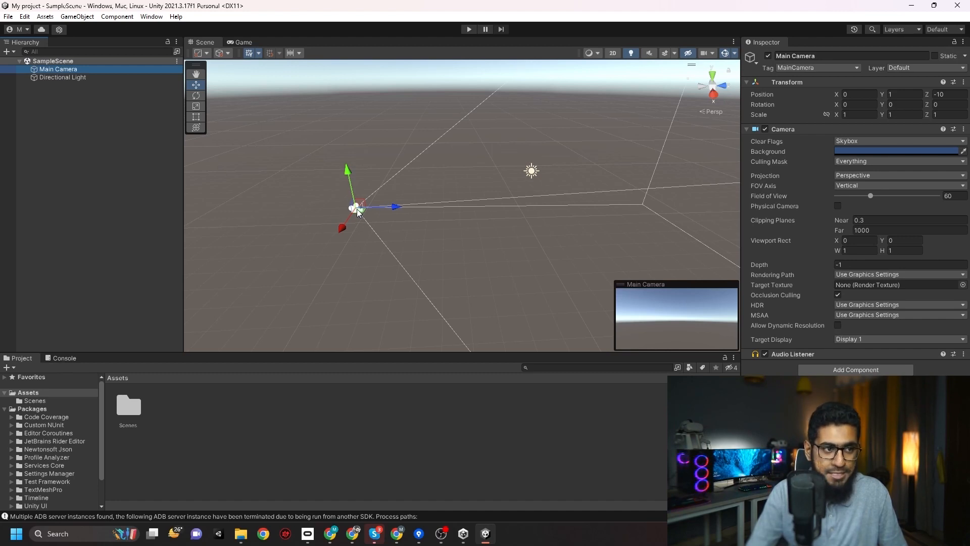
left_click(72, 78)
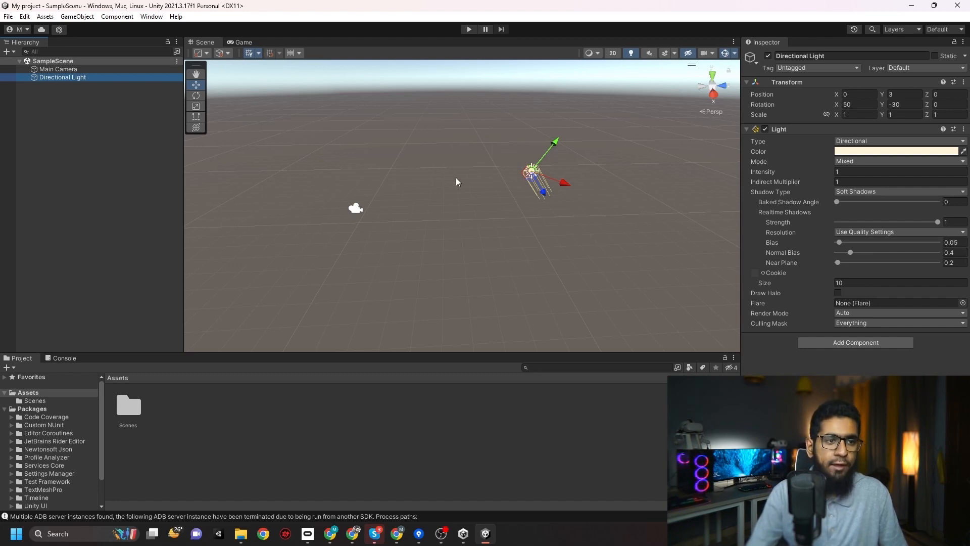
right_click_drag(456, 178, 465, 127)
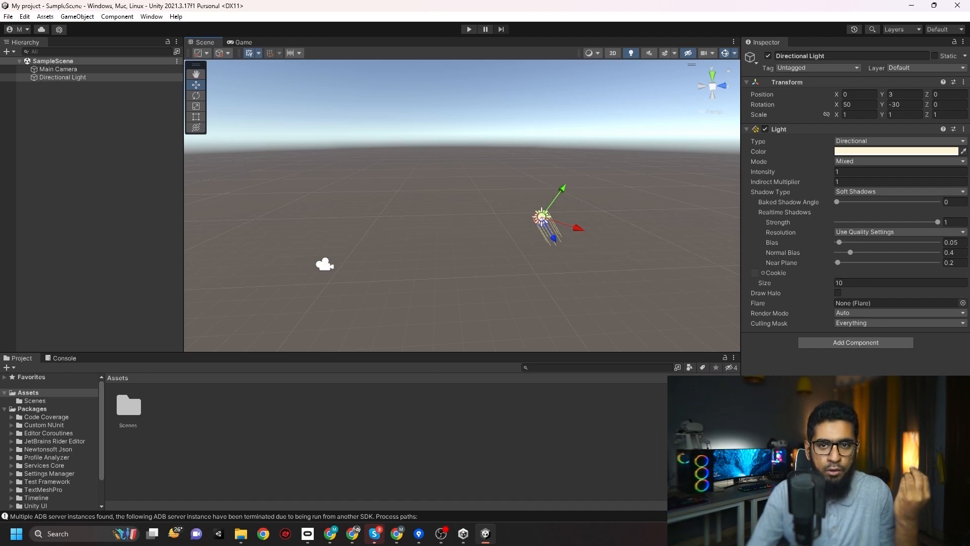
- Try the 2 by 3 and 4 Split editor layouts, then return to the Default layout
left_click(945, 29)
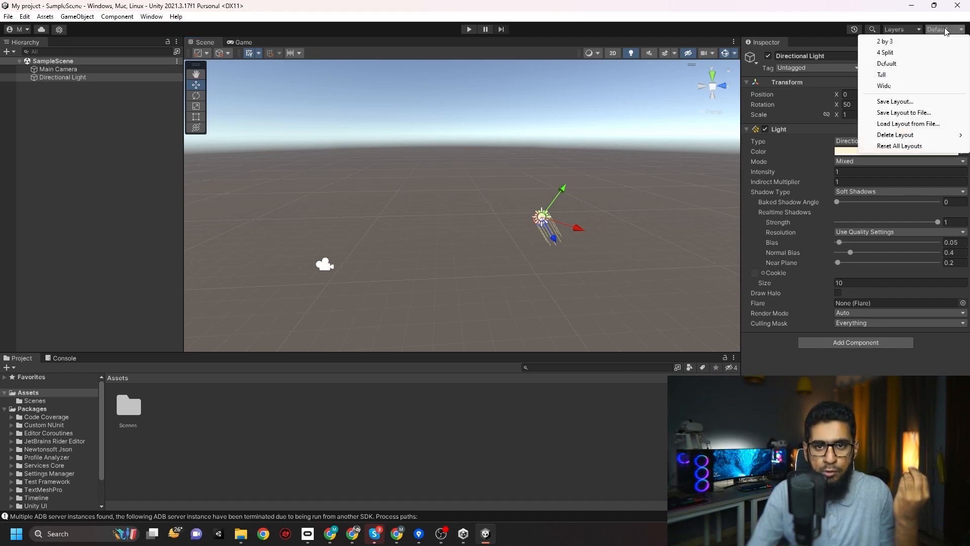
left_click(889, 64)
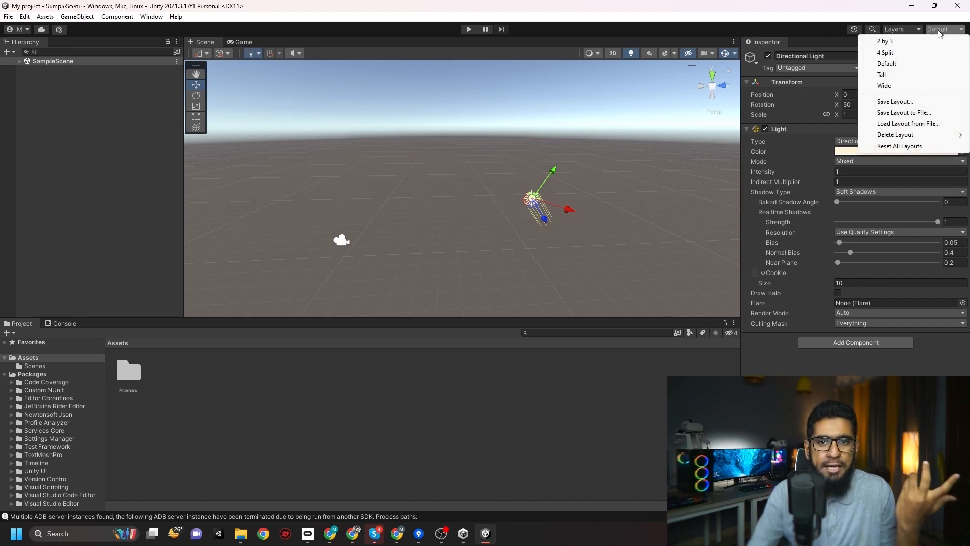
left_click(909, 43)
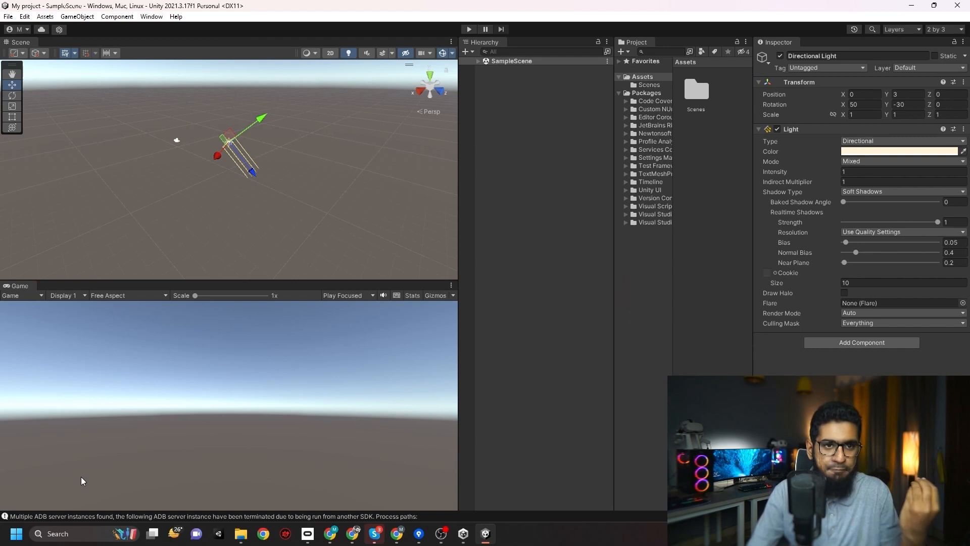
left_click(950, 33)
left_click(908, 53)
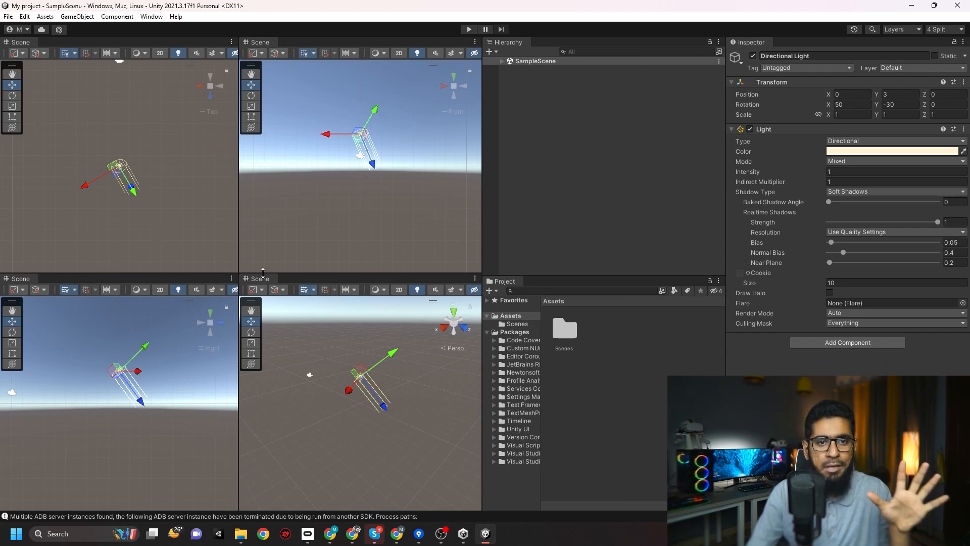
left_click(945, 29)
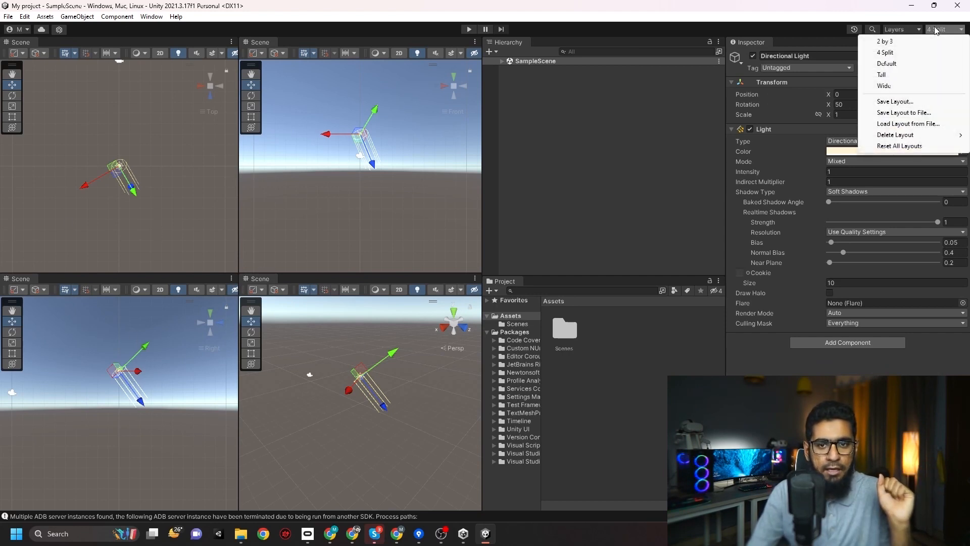
left_click(902, 64)
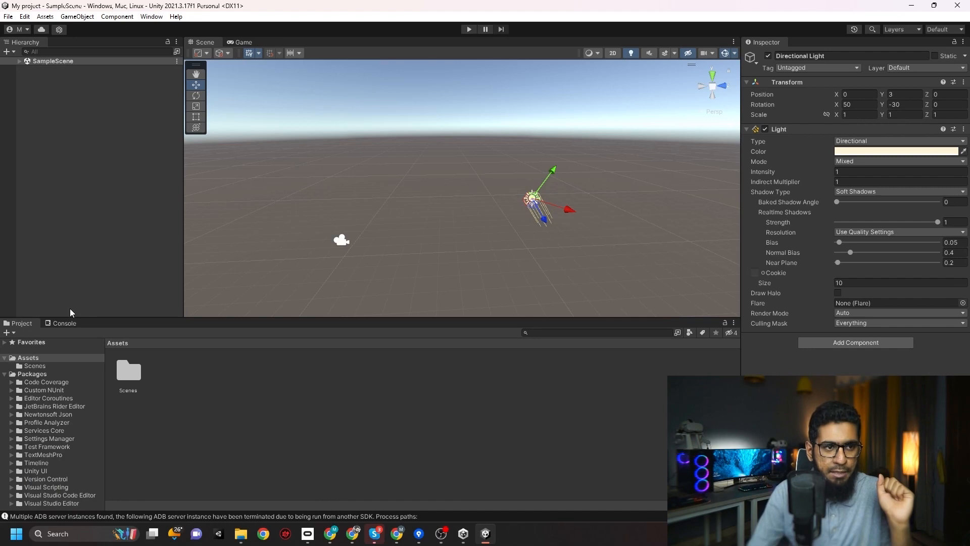
- Compare the Game view with the Main Camera's preview and frustum in the Scene view, then clear the selection
left_click(249, 43)
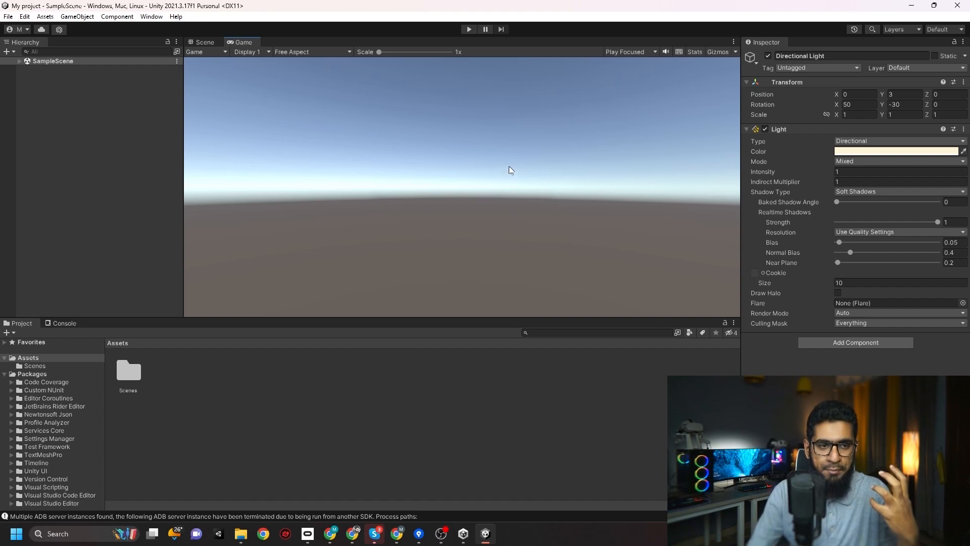
left_click(205, 42)
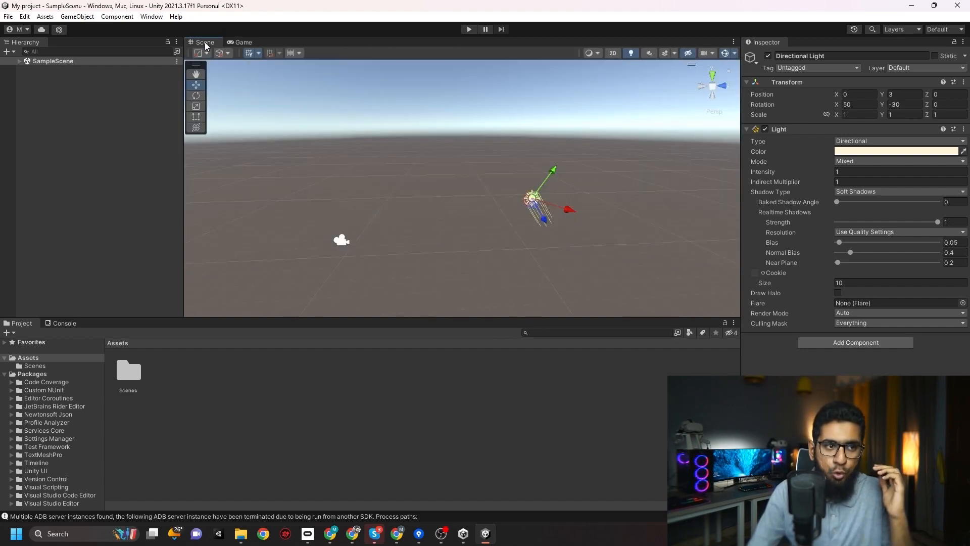
left_click(340, 242)
right_click_drag(399, 224, 652, 187)
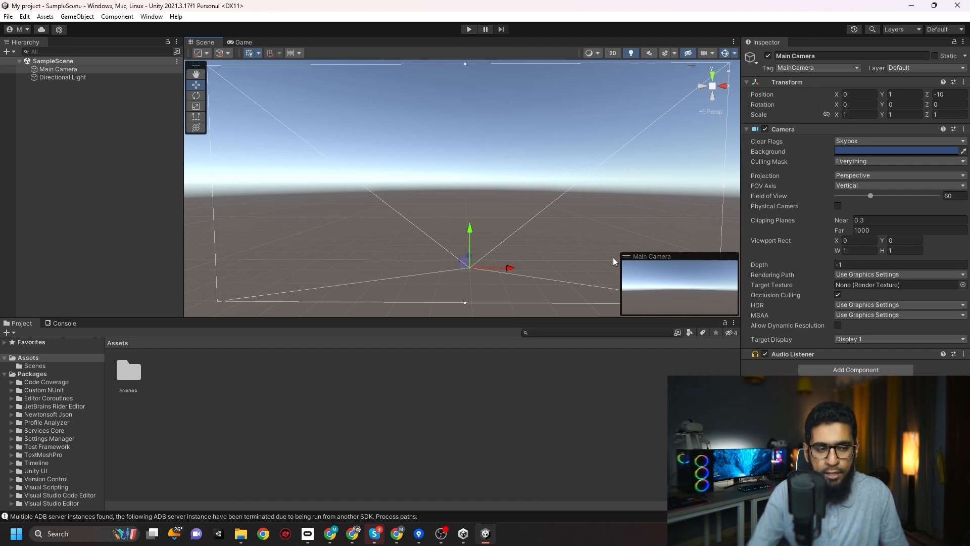
left_click(242, 43)
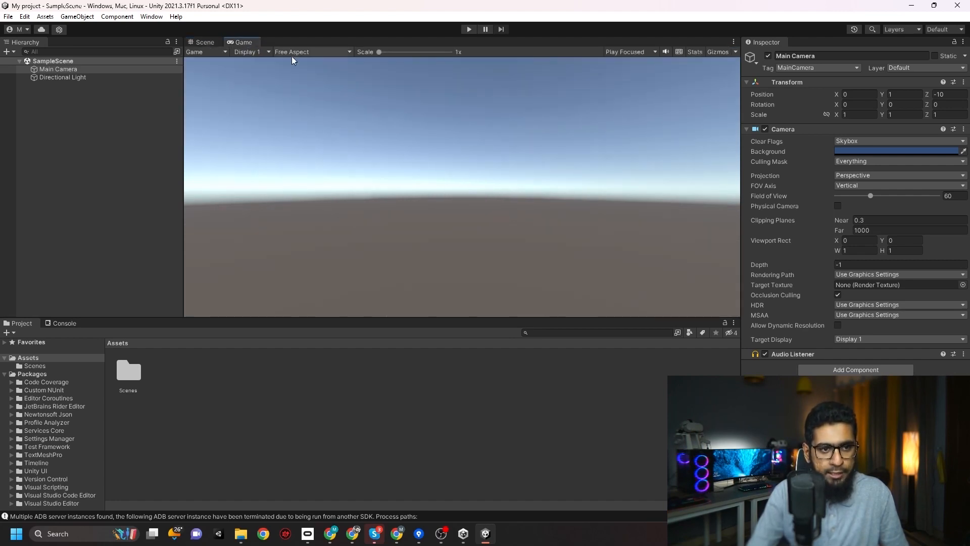
left_click(200, 43)
left_click(84, 105)
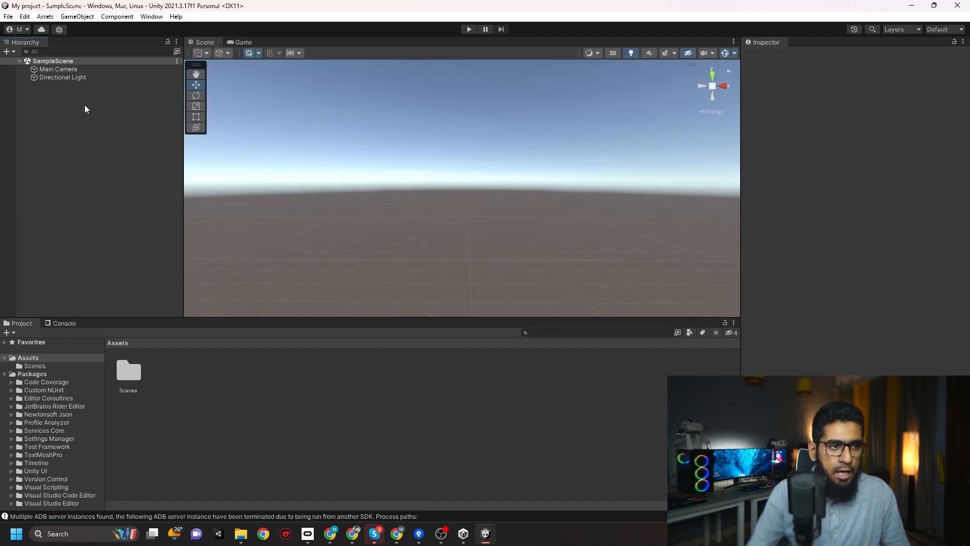
- Examine the component properties of the Main Camera and then of the Directional Light
right_click_drag(285, 113, 212, 206)
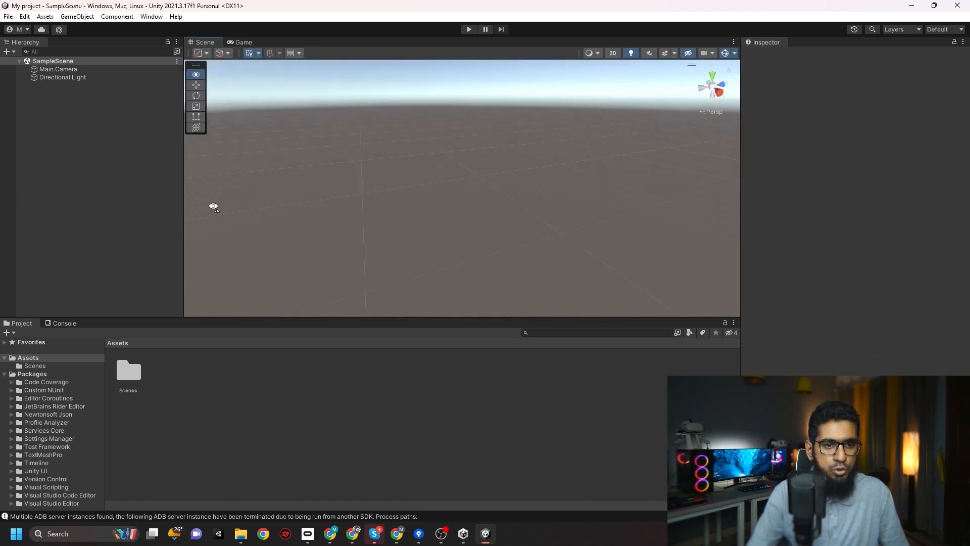
left_click(54, 69)
right_click_drag(537, 212, 434, 196)
key("w")
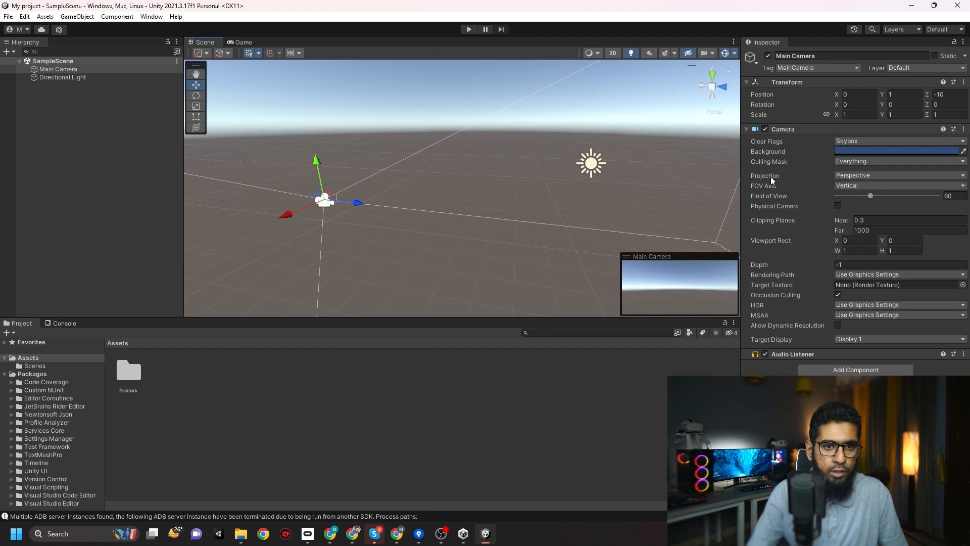
left_click(593, 171)
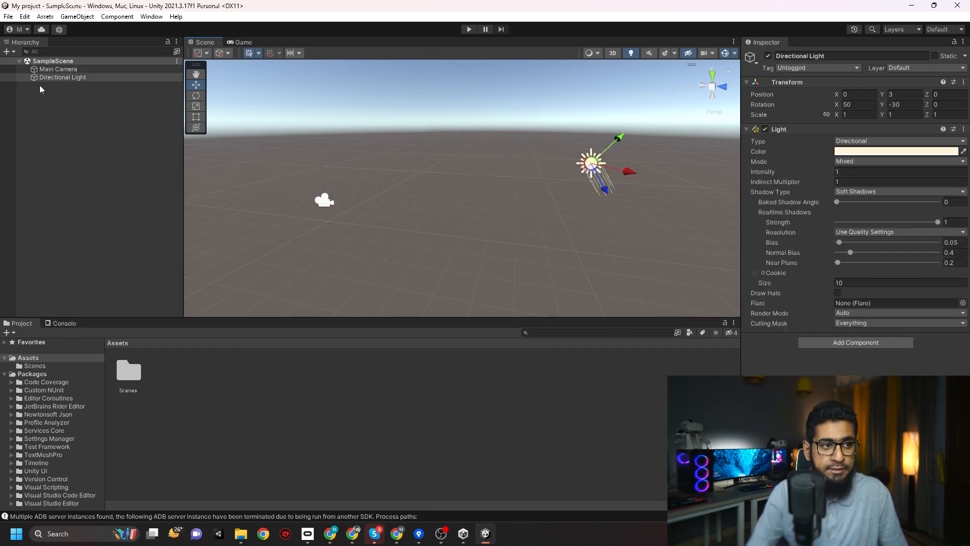
left_click(56, 78)
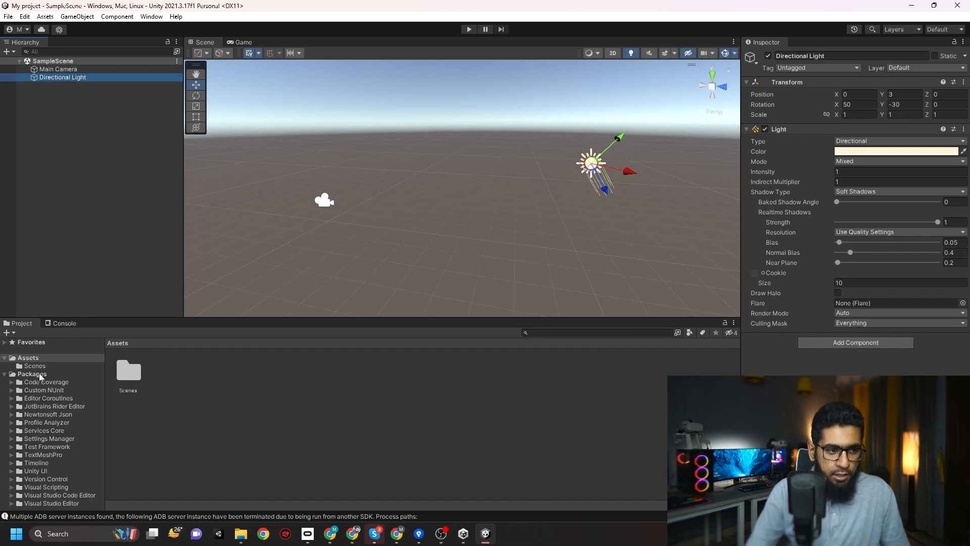
- Collapse the Packages folder in the project files and select the Assets folder
left_click(5, 375)
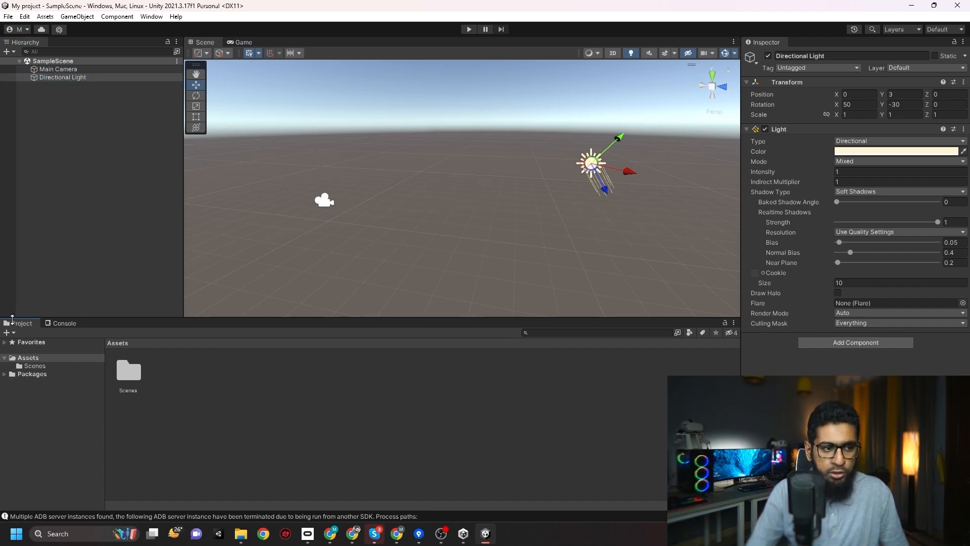
left_click(30, 360)
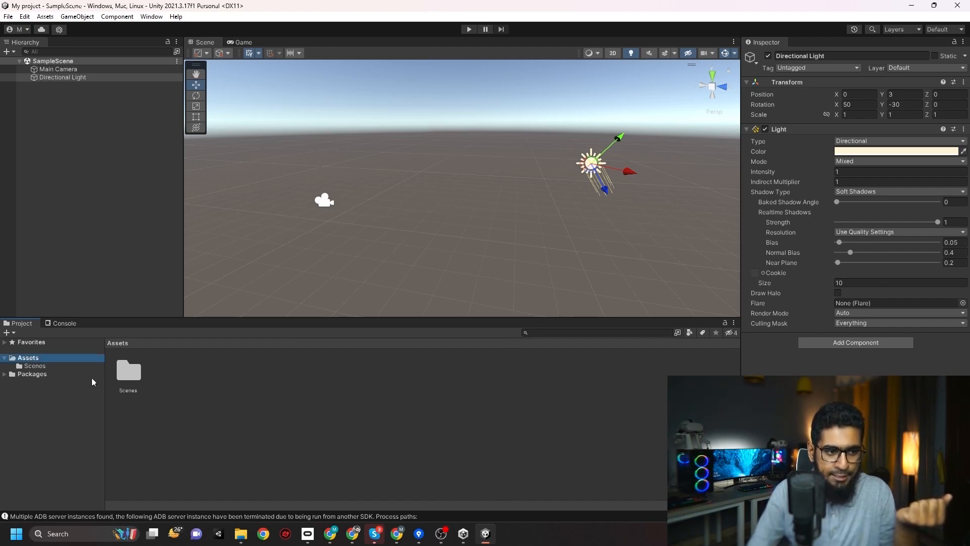
- Open the Scenes folder and look at the SampleScene asset, then return to the Assets folder
double_click(128, 375)
left_click(143, 378)
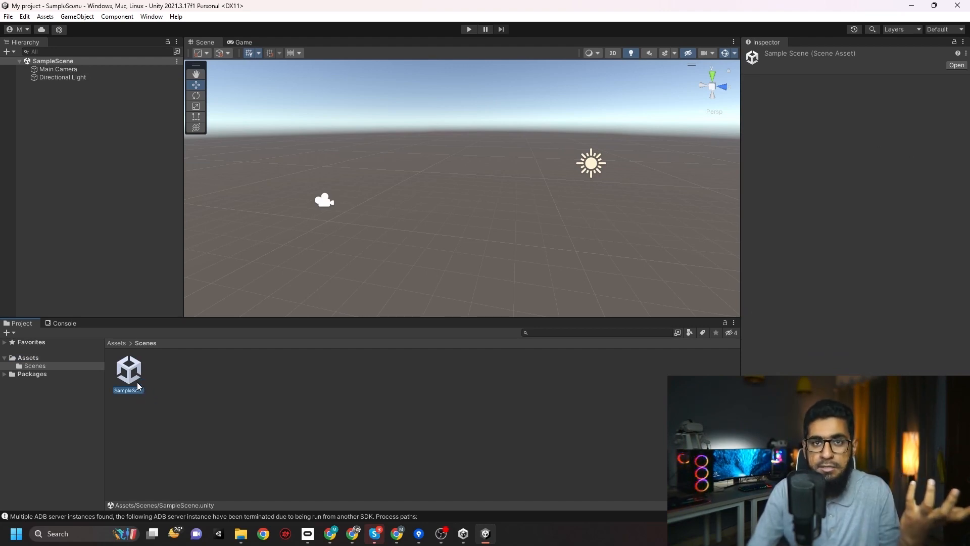
left_click(177, 398)
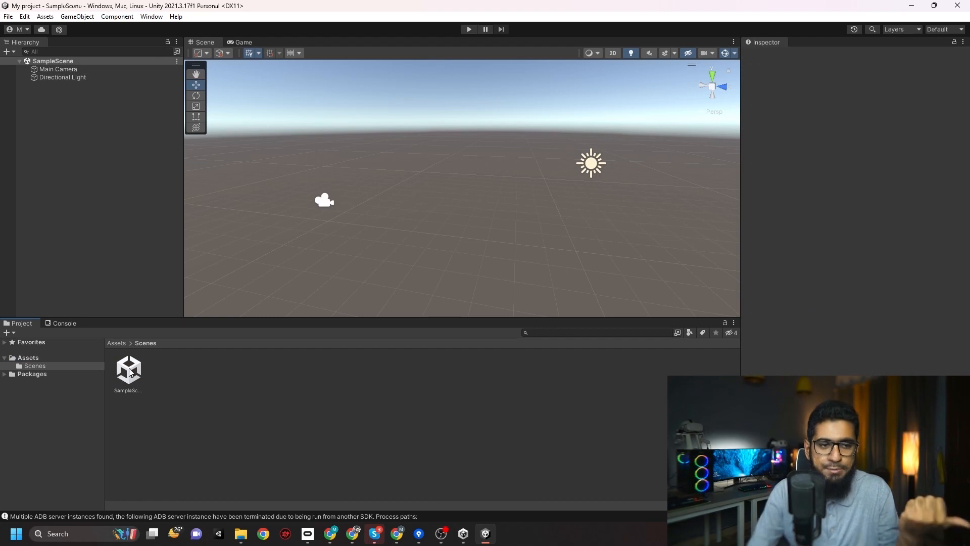
left_click(130, 372)
left_click(53, 359)
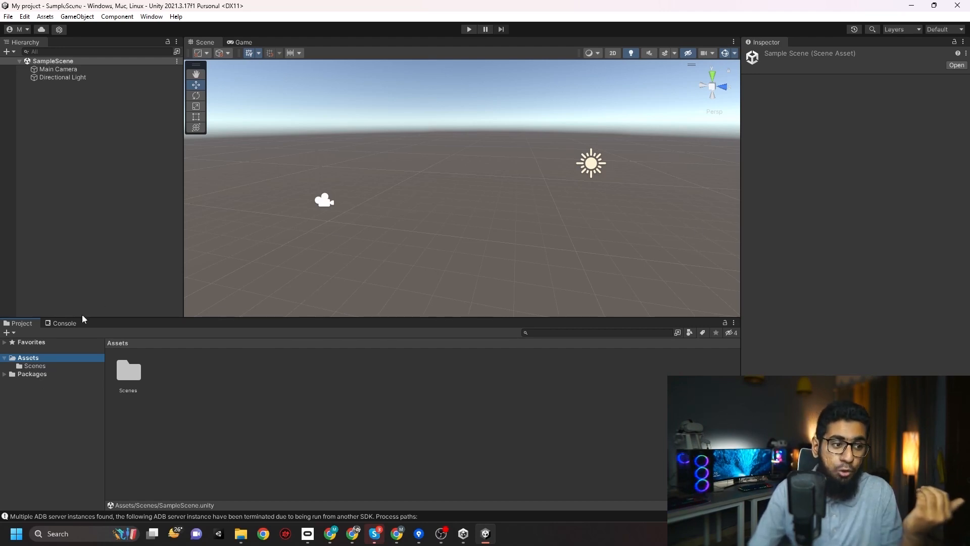
- Show the project's Assets folder in File Explorer, look inside it, then minimize the Explorer window to return to Unity
right_click(30, 358)
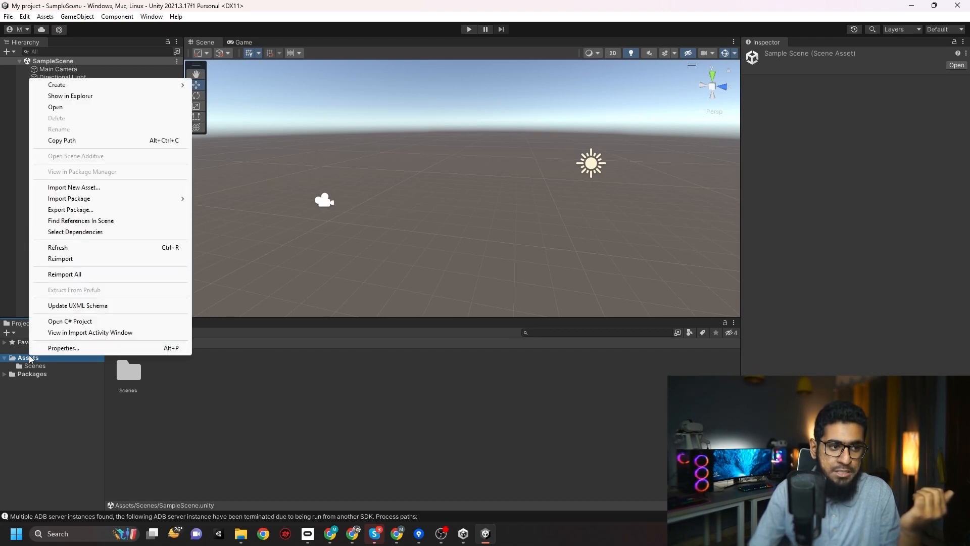
left_click(71, 96)
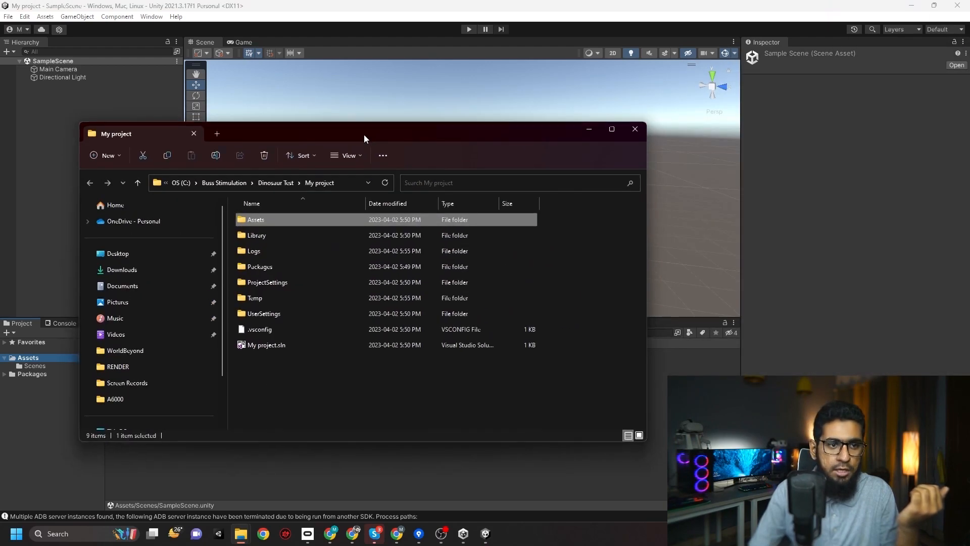
double_click(364, 133)
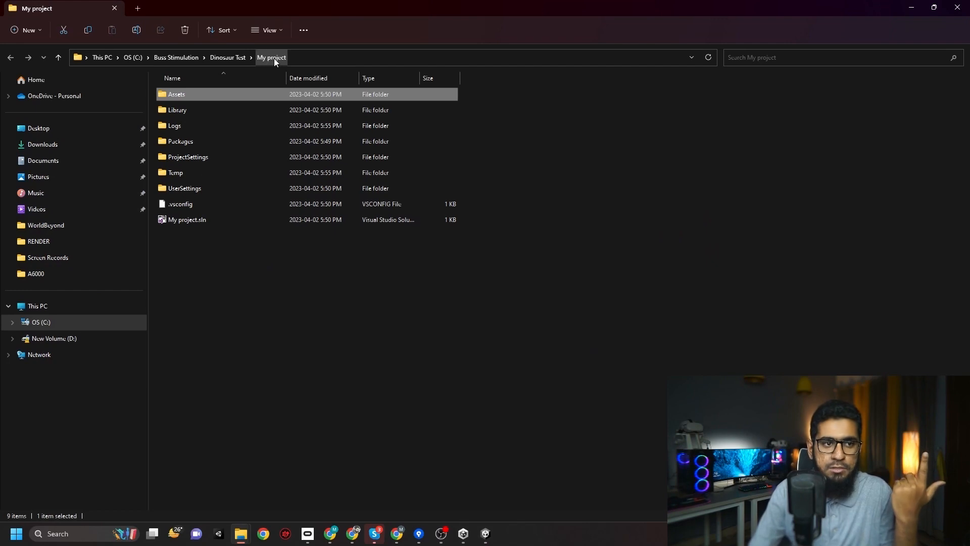
double_click(176, 96)
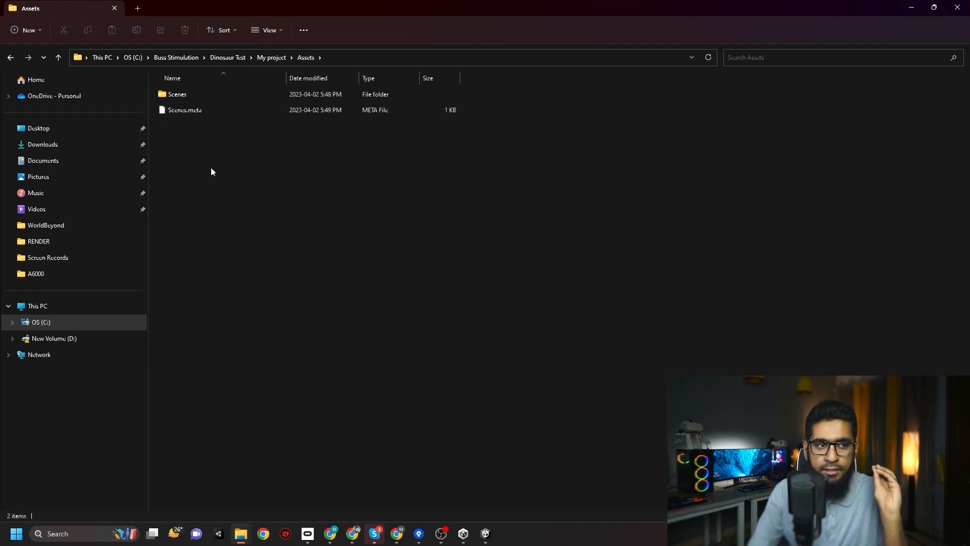
left_click(907, 9)
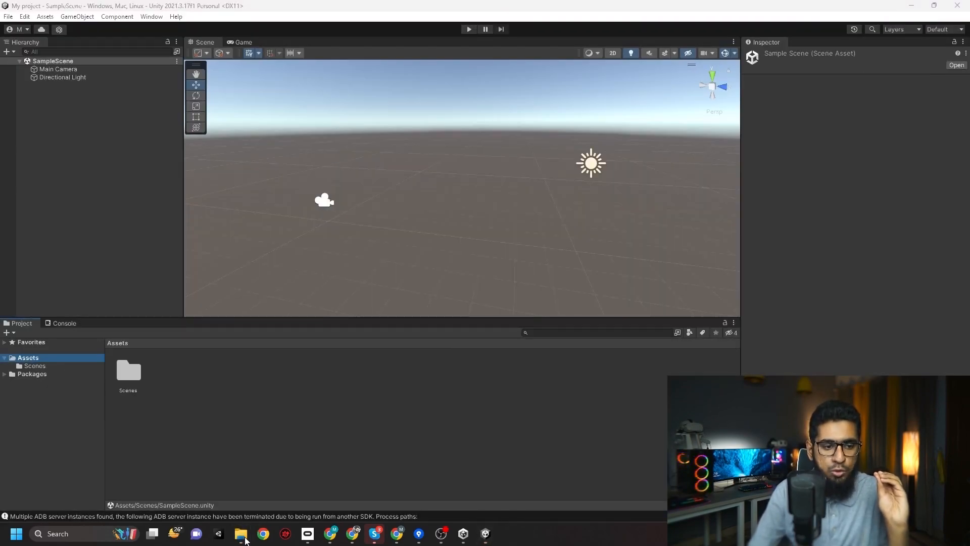
- Display the Console, shrink its area so the Scene view gets taller, and clear the logged messages
left_click(20, 369)
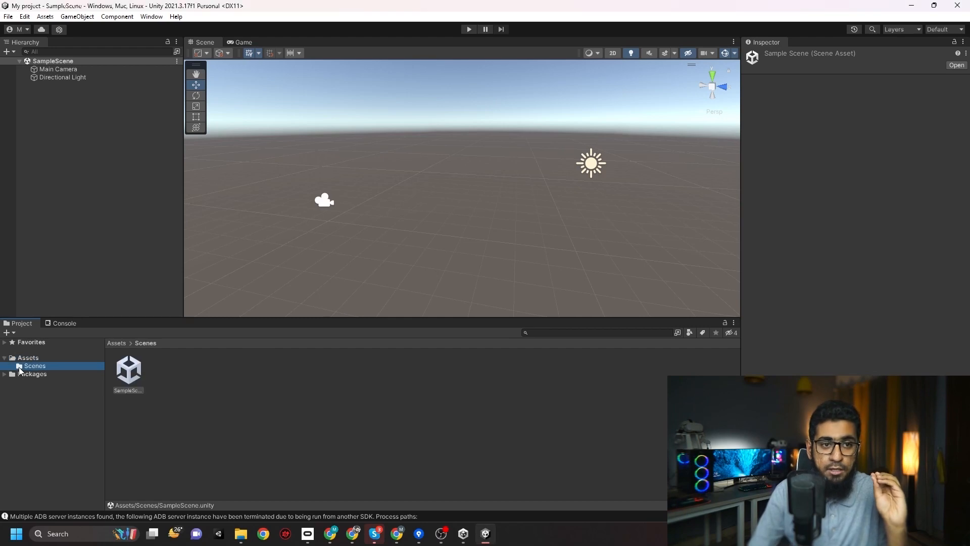
left_click(68, 324)
left_click_drag(180, 320, 181, 399)
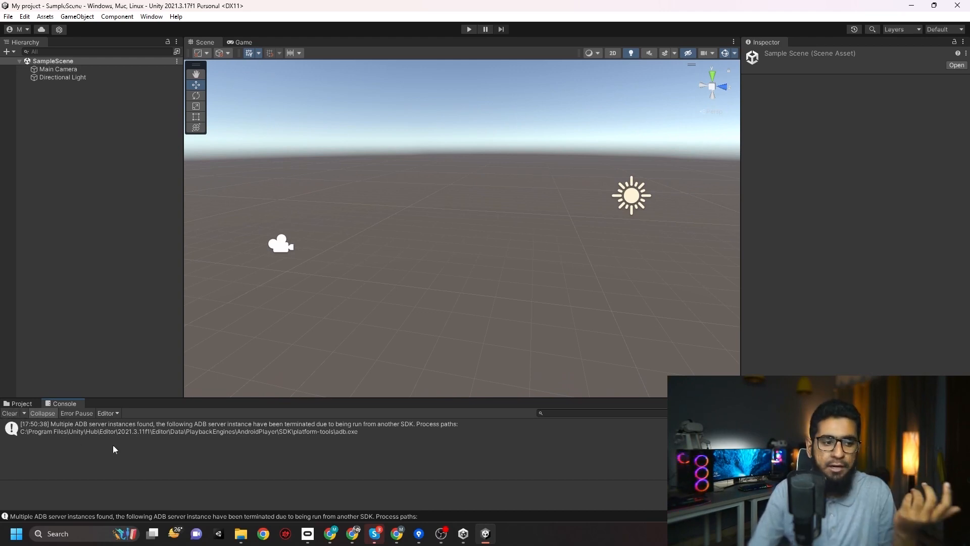
left_click(8, 416)
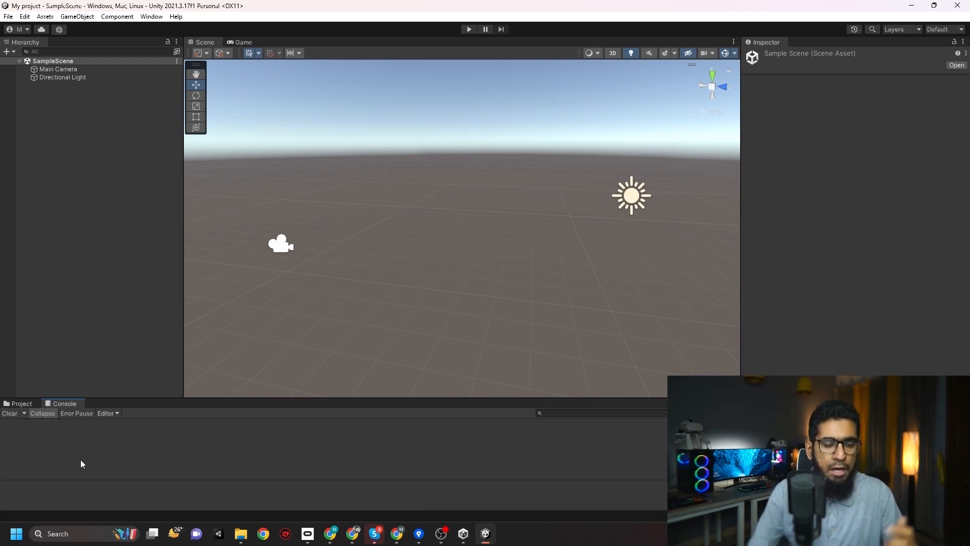
- Run the empty scene in Play mode and compare its Scene and Game views
left_click(470, 30)
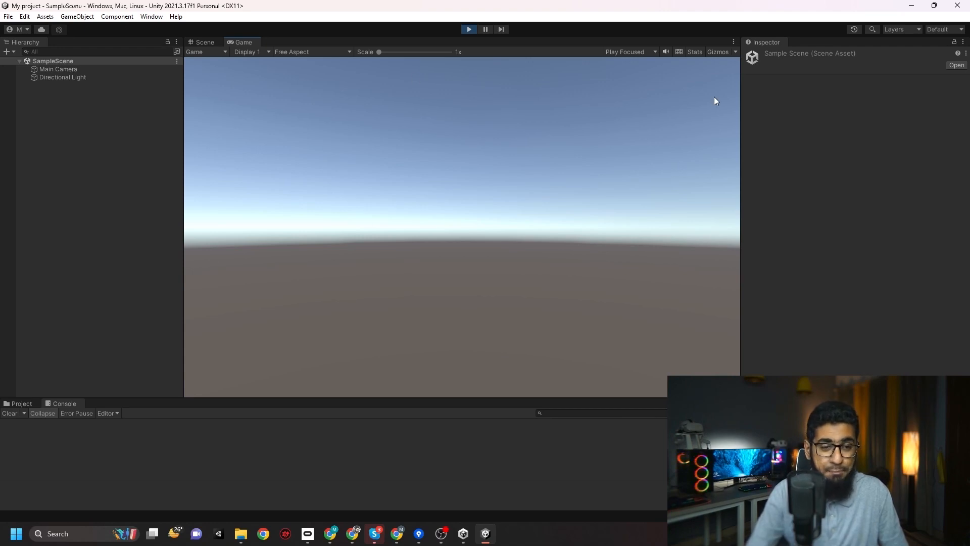
left_click(205, 43)
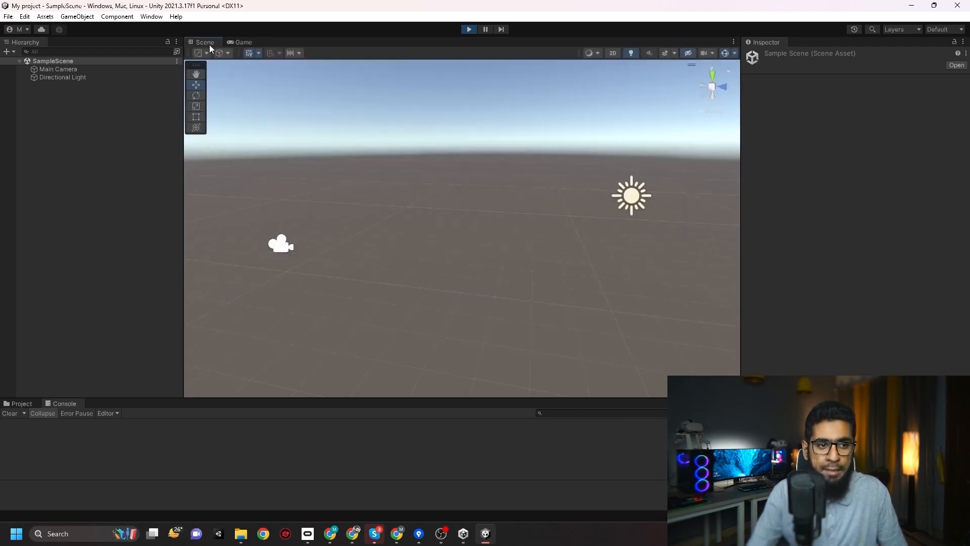
left_click(286, 250)
left_click(244, 43)
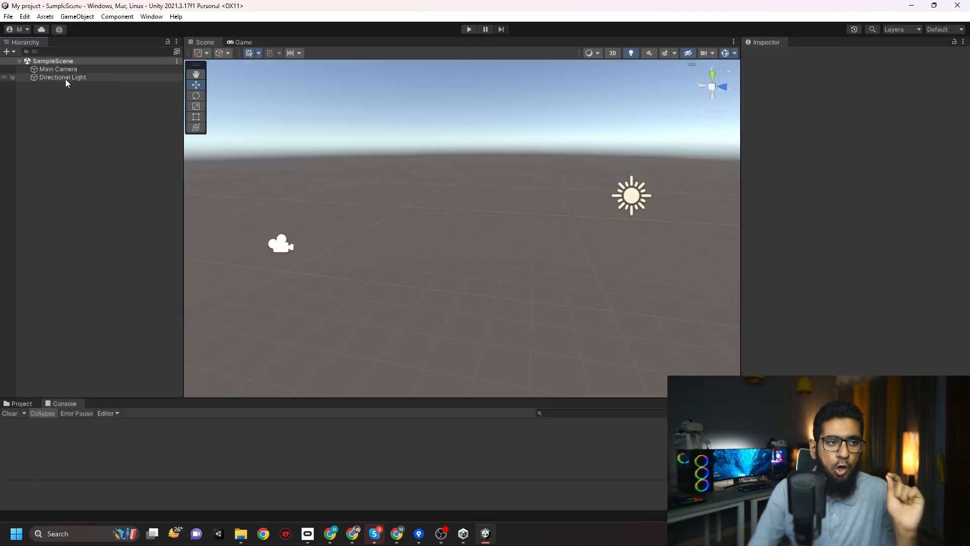
- Examine the Directional Light and the Main Camera as the scene's existing game objects
left_click(66, 78)
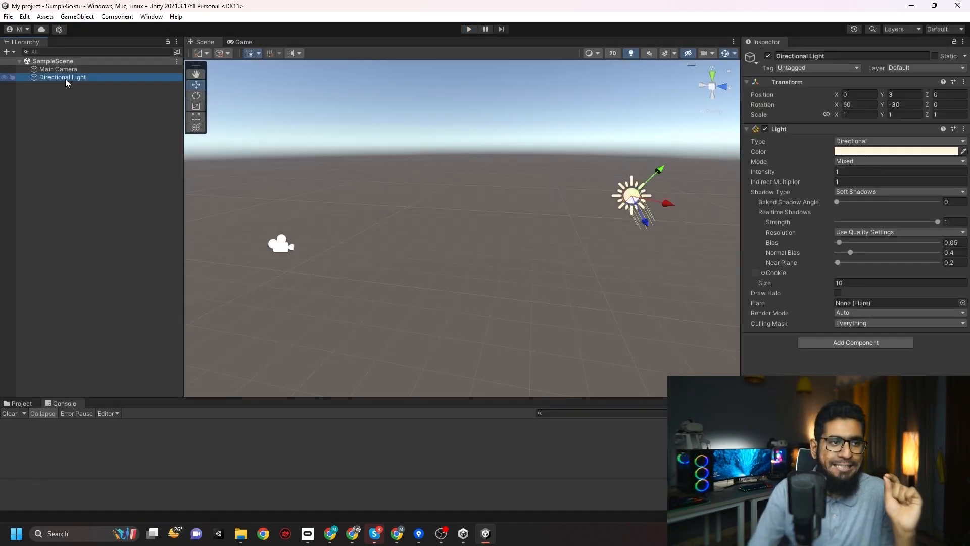
left_click(69, 70)
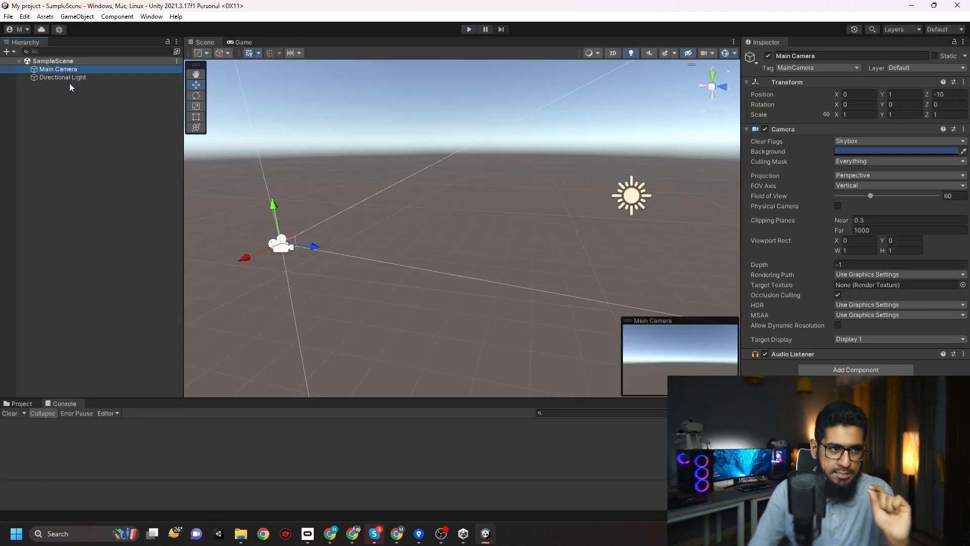
left_click(69, 83)
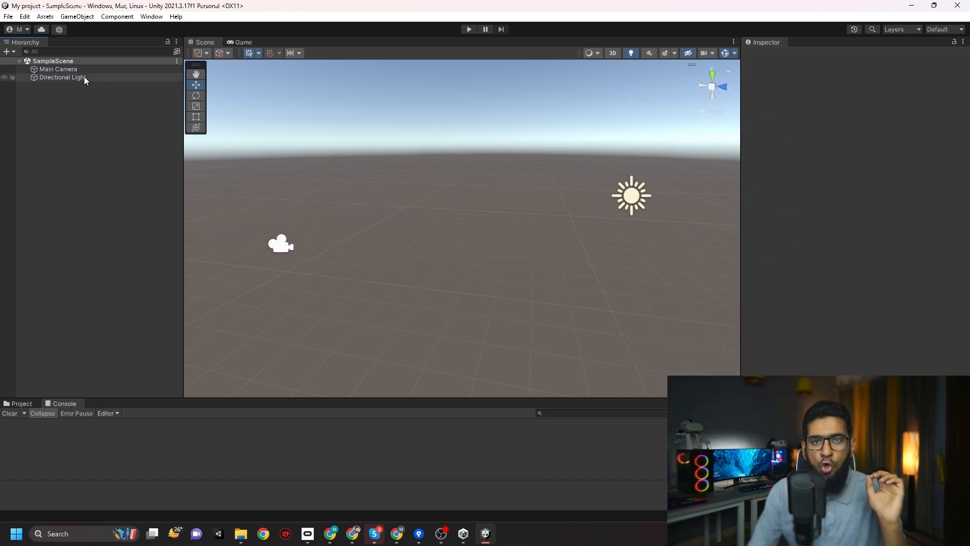
left_click(84, 77)
left_click(82, 71)
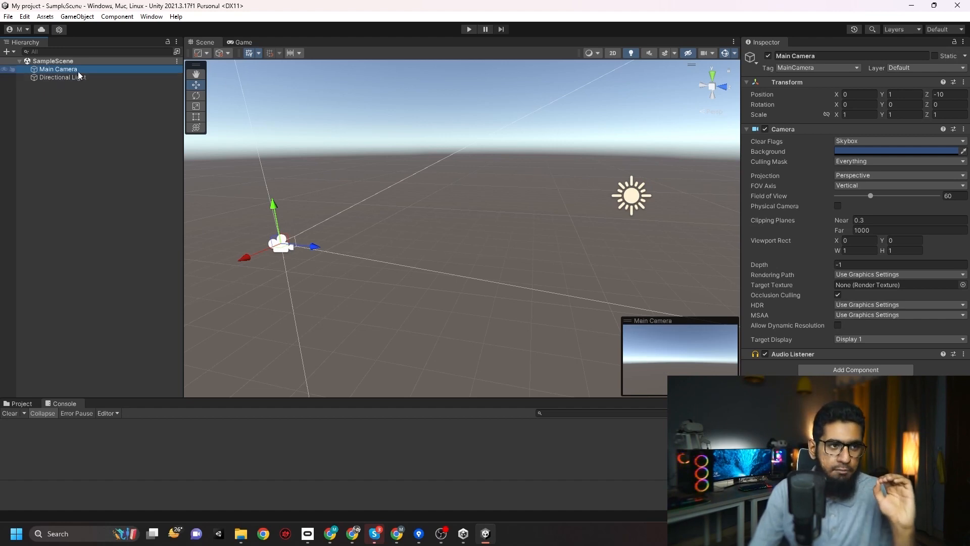
- Add a 3D Cube to the scene with its default name and select it
left_click(74, 16)
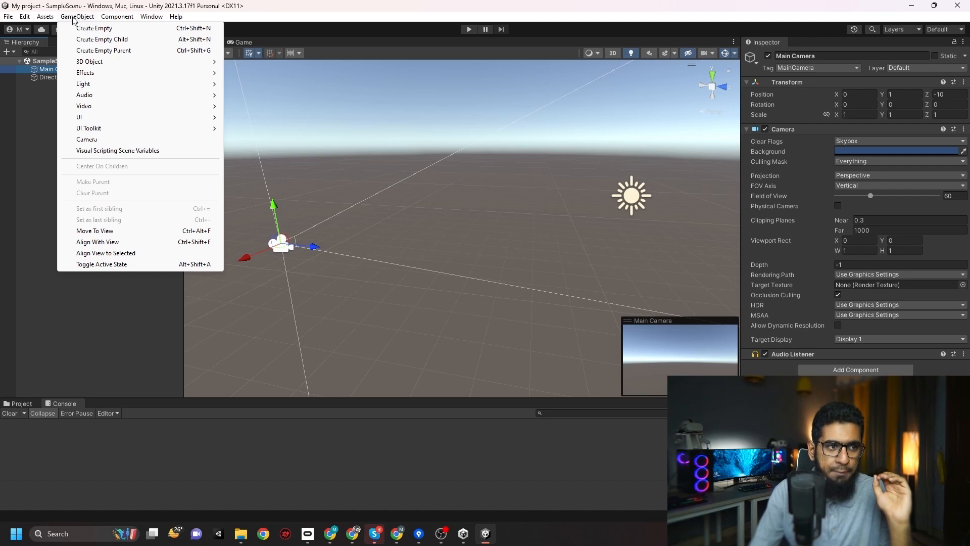
mouse_move(89, 61)
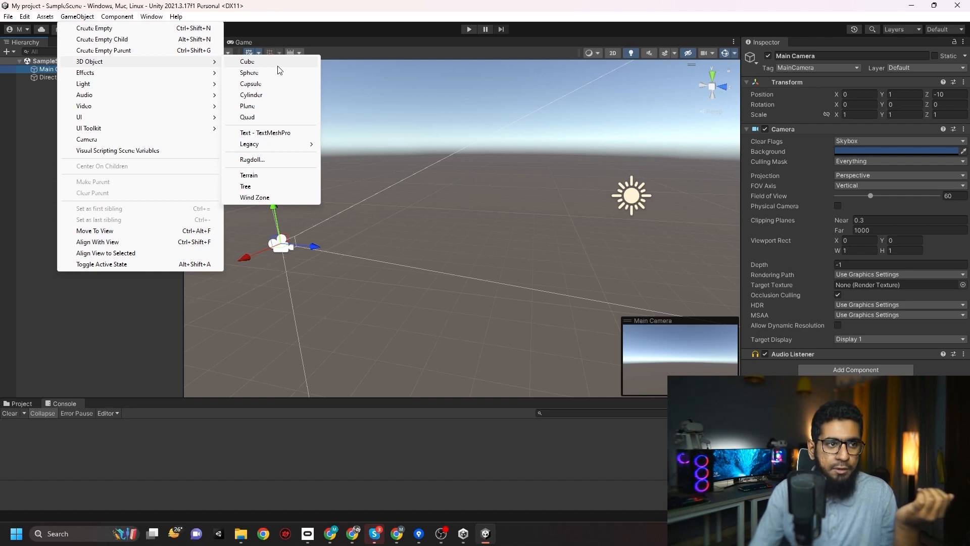
left_click(247, 61)
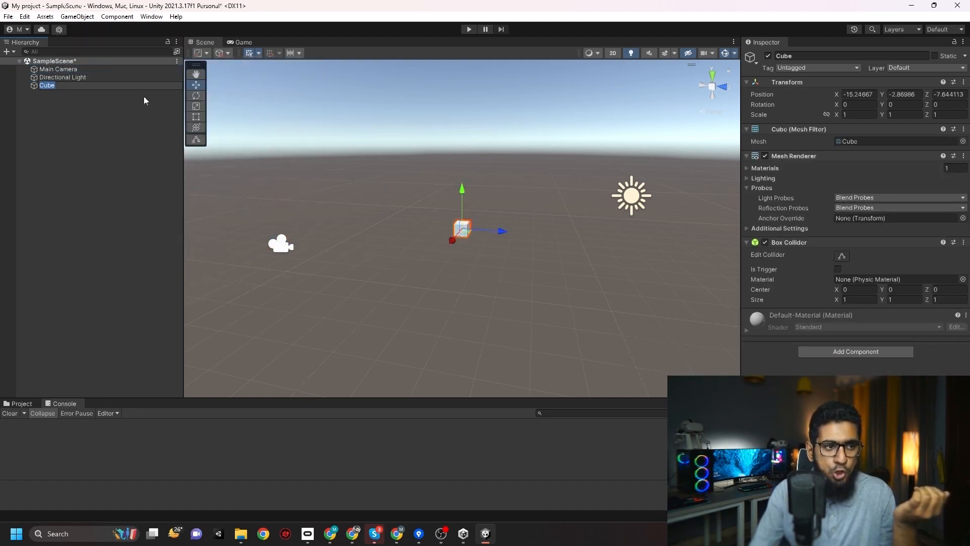
left_click(95, 123)
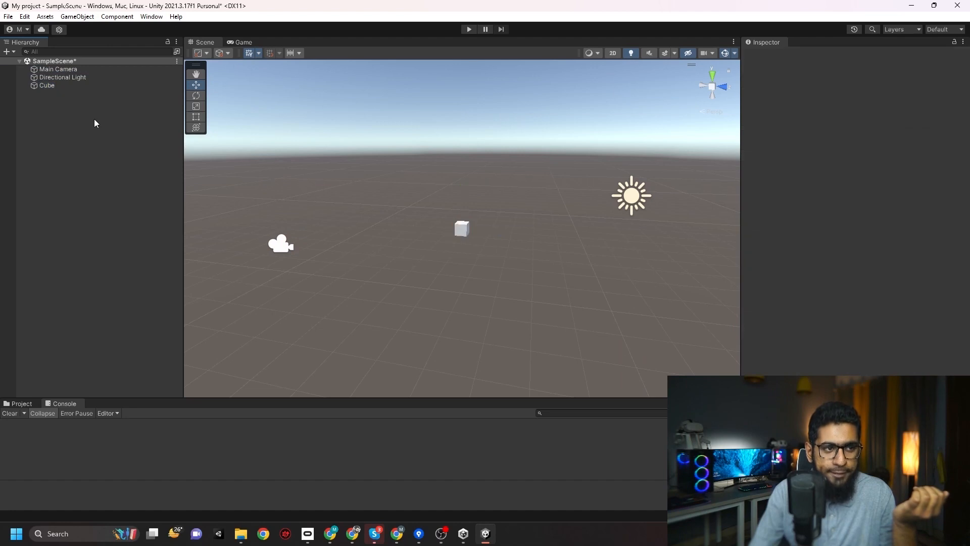
left_click(45, 86)
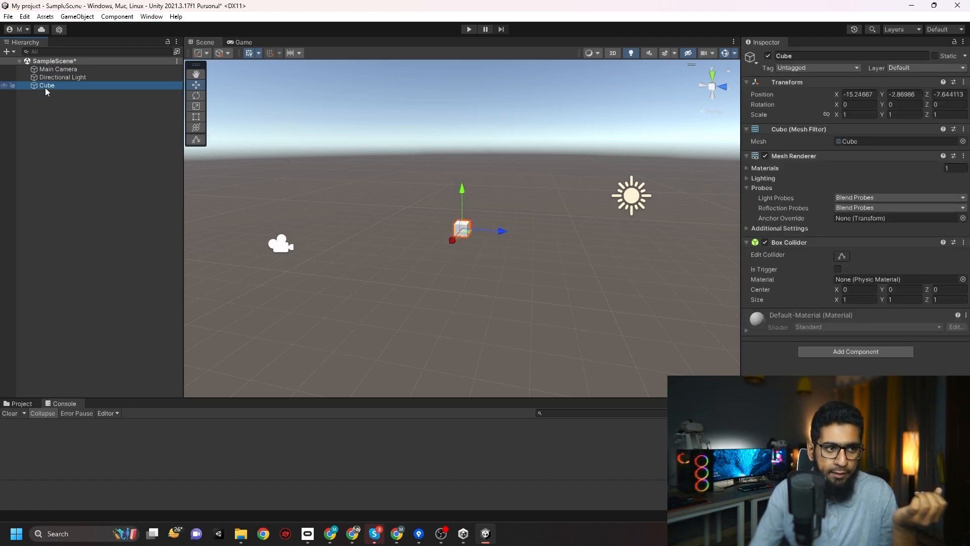
- Move the cube to about X -5.86 and Y -1.4, closer to the Main Camera, and save the scene
mouse_move(459, 258)
right_mouse_down()
mouse_move(460, 240)
mouse_move(470, 243)
mouse_move(461, 263)
mouse_move(445, 250)
right_mouse_up()
key("w")
key("s")
left_click_drag(445, 251, 405, 292)
left_click_drag(421, 246, 421, 230)
key("ctrl+s")
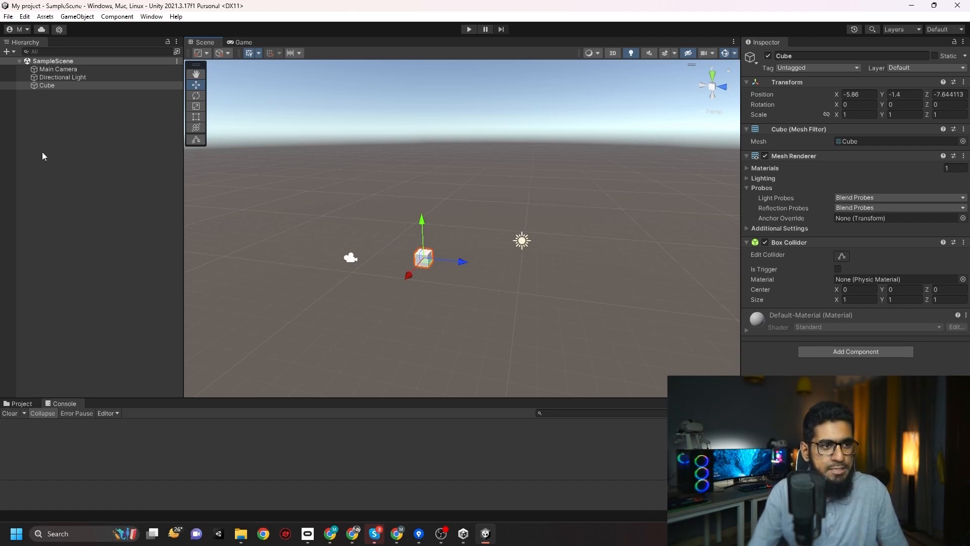
- Compare the components of the Main Camera, the Directional Light and the Cube
left_click(54, 70)
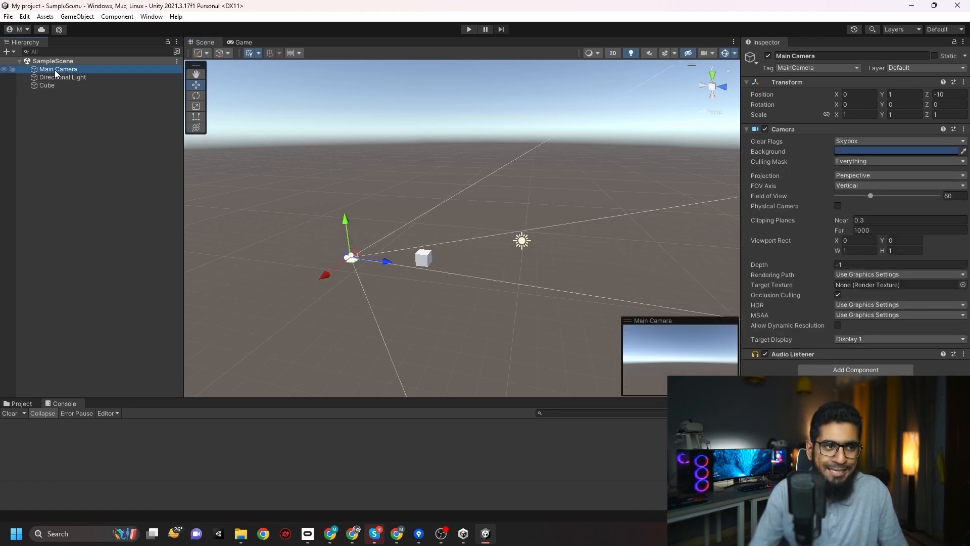
left_click(61, 78)
left_click(57, 87)
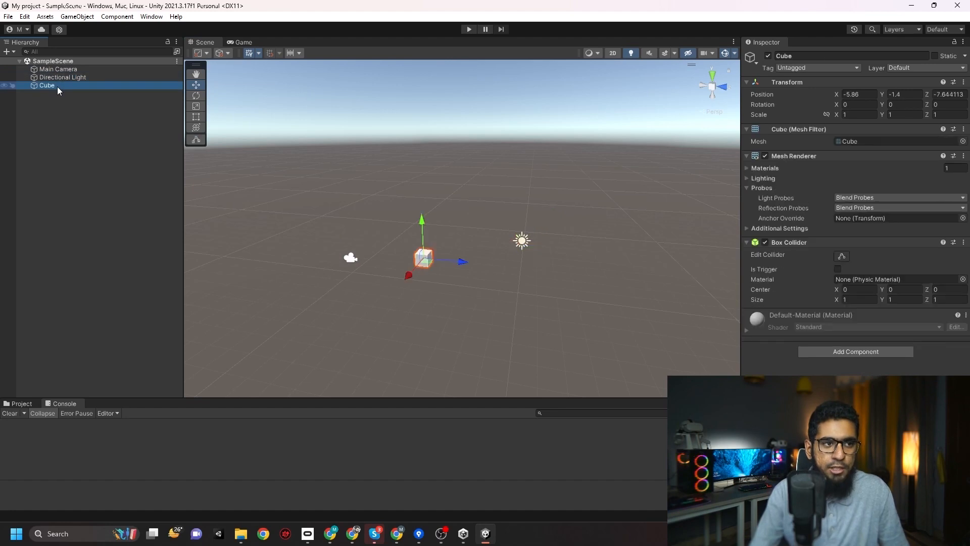
- Look through the light, UI and 3D object types that can be created as game objects, without adding any
left_click(86, 17)
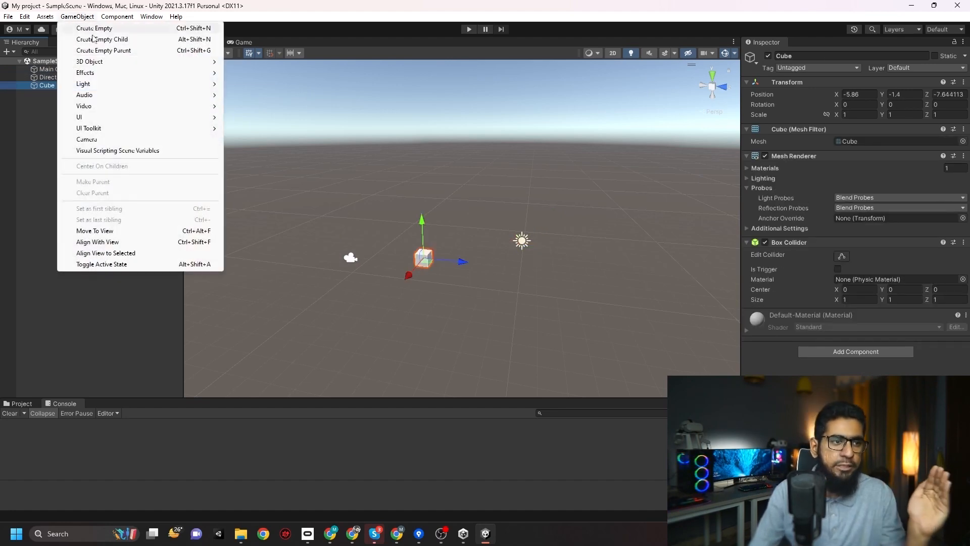
mouse_move(95, 85)
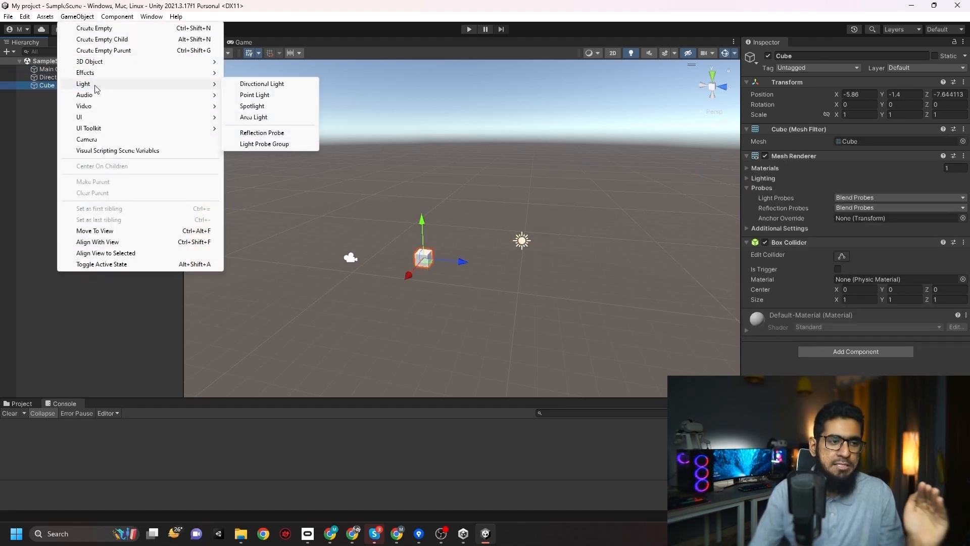
mouse_move(104, 109)
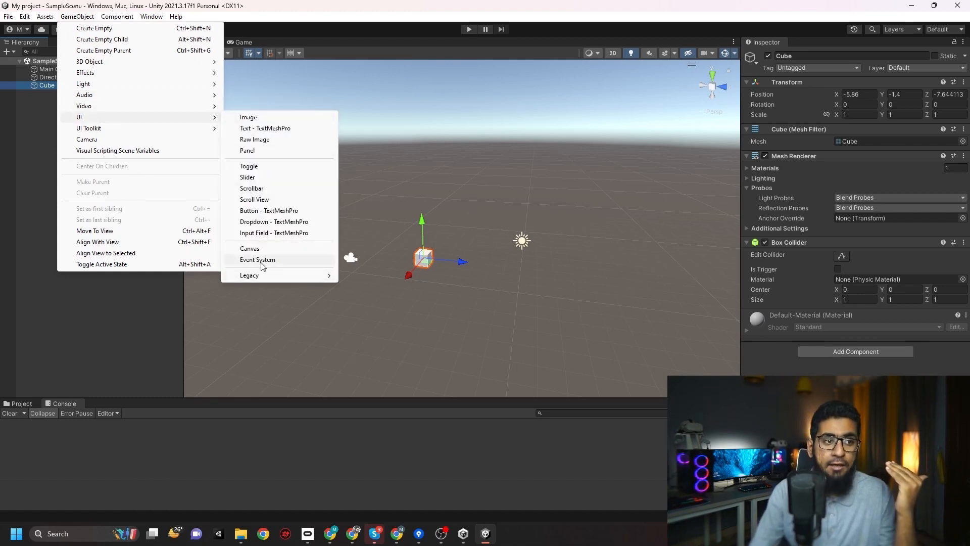
mouse_move(146, 68)
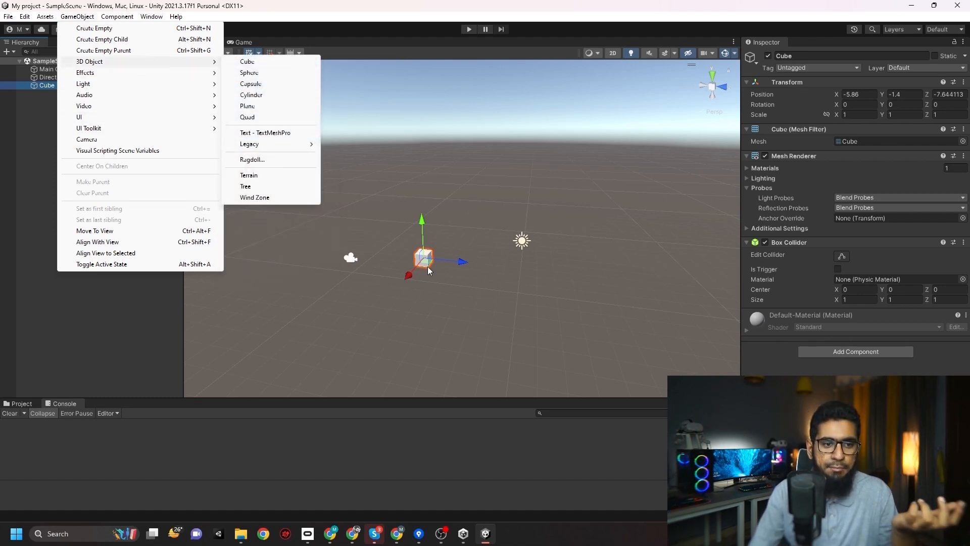
left_click(438, 208)
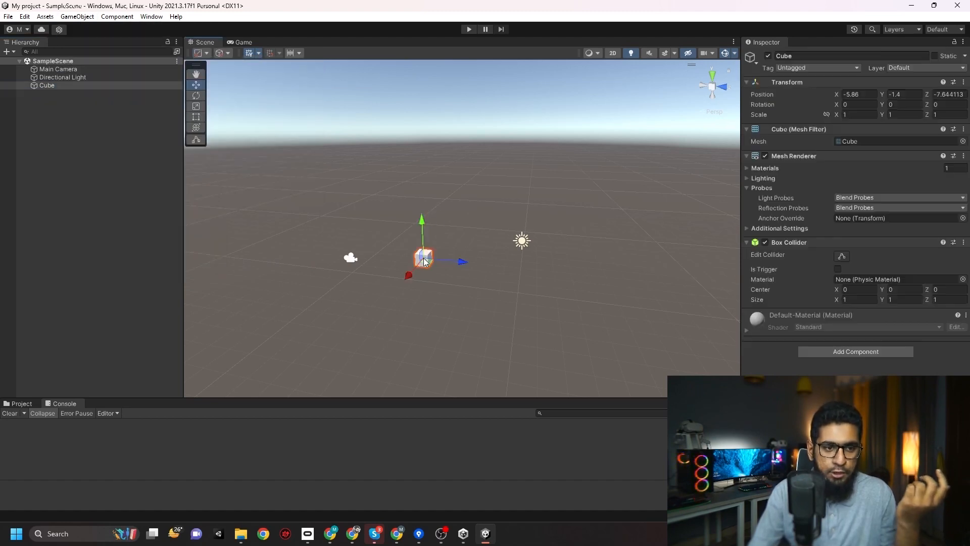
- Move the cube forward and sideways so it sits in front of the Main Camera, inside its field of view
left_click(69, 70)
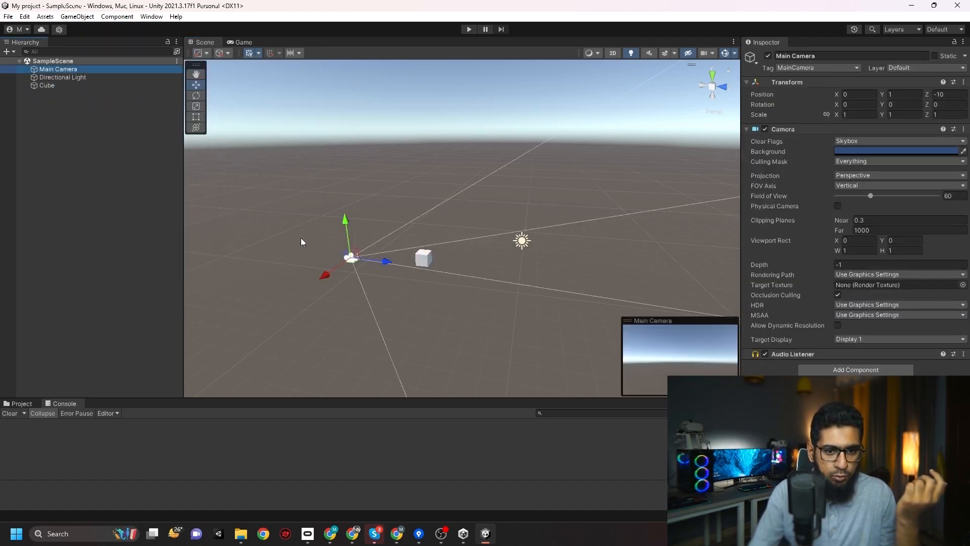
right_click_drag(352, 256, 672, 237)
left_click(366, 342)
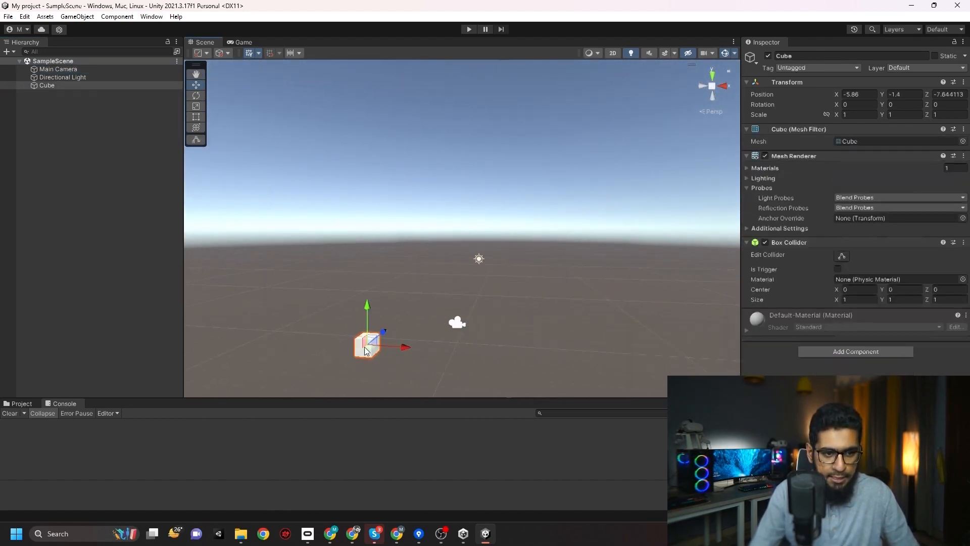
left_click_drag(386, 332, 522, 280)
right_click_drag(522, 279, 440, 236)
left_click_drag(438, 231, 311, 197)
right_click_drag(311, 197, 421, 266)
- Check the cube in the Main Camera's preview and in Play mode, then stop the game
left_click(408, 277)
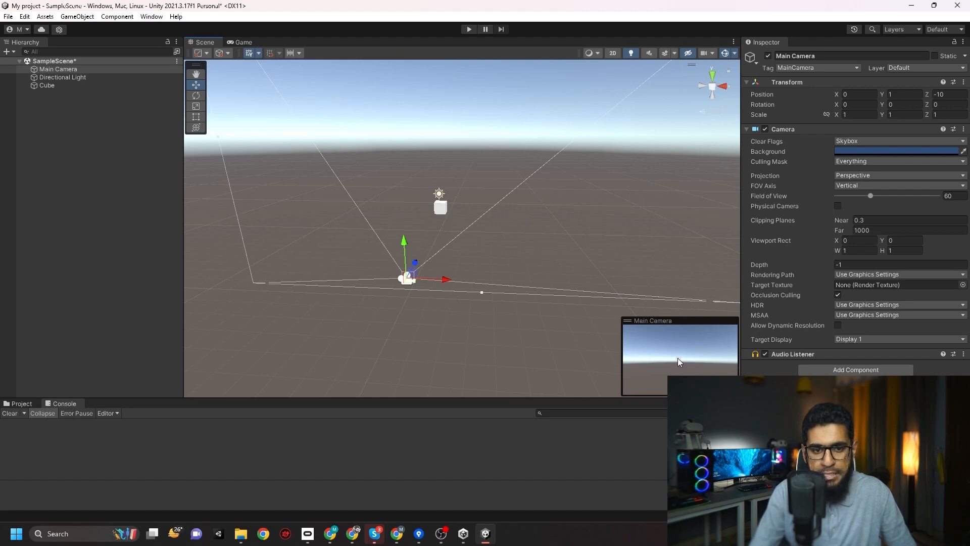
left_click(469, 29)
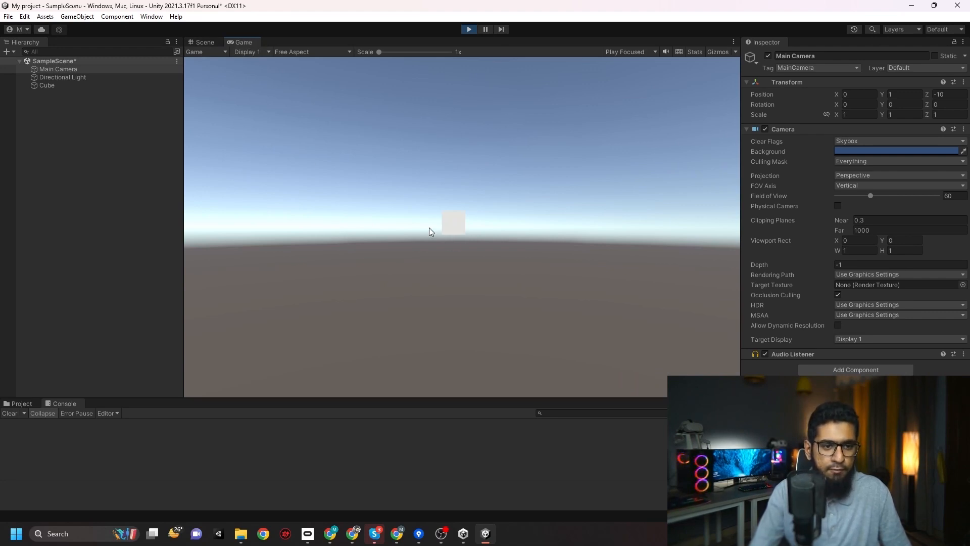
left_click(469, 30)
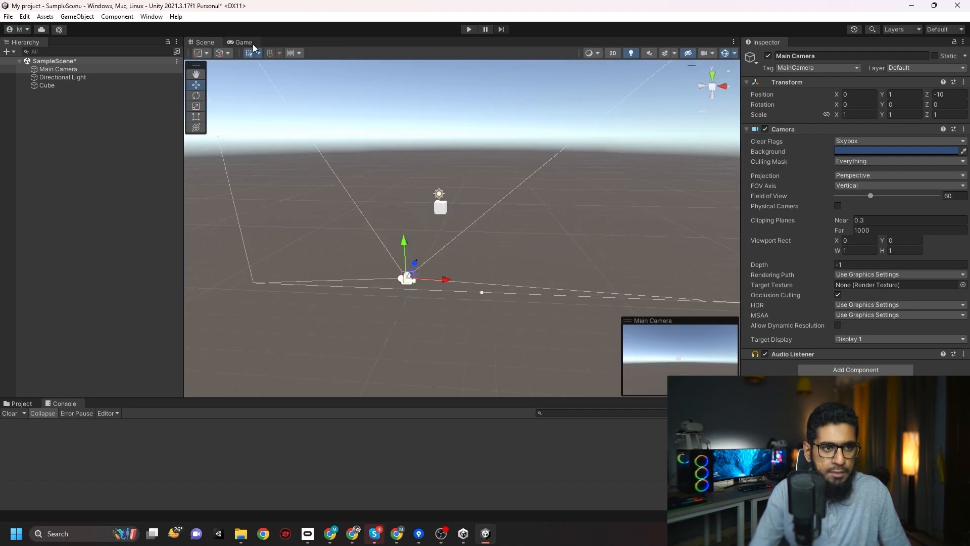
- Lower the cube vertically in front of the Main Camera, check the camera preview and start Play mode
left_click(444, 213)
left_click_drag(440, 174, 442, 213)
left_click(407, 279)
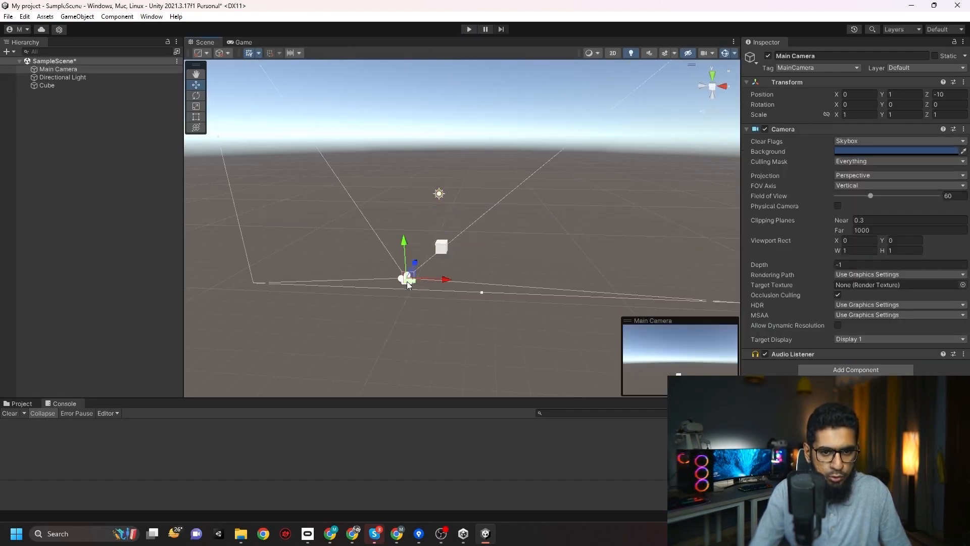
left_click(468, 30)
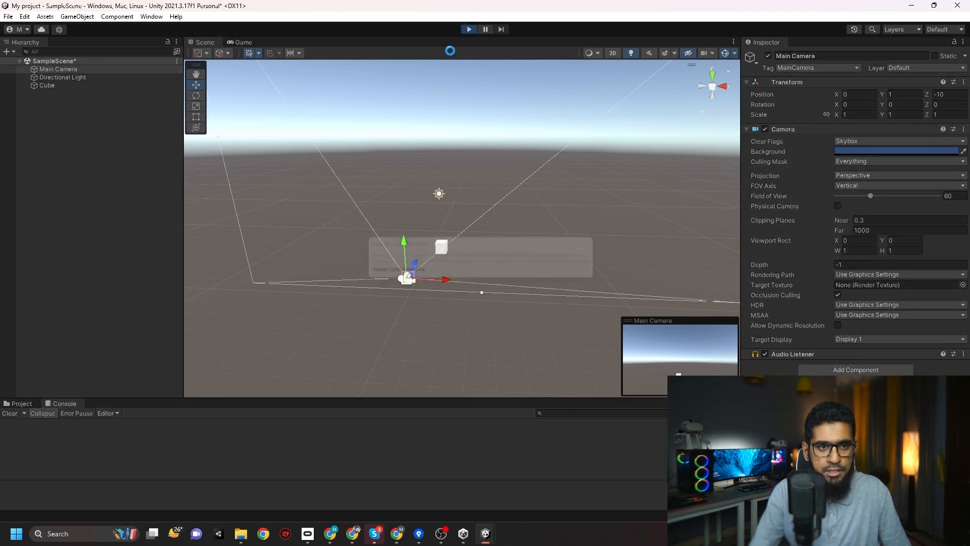